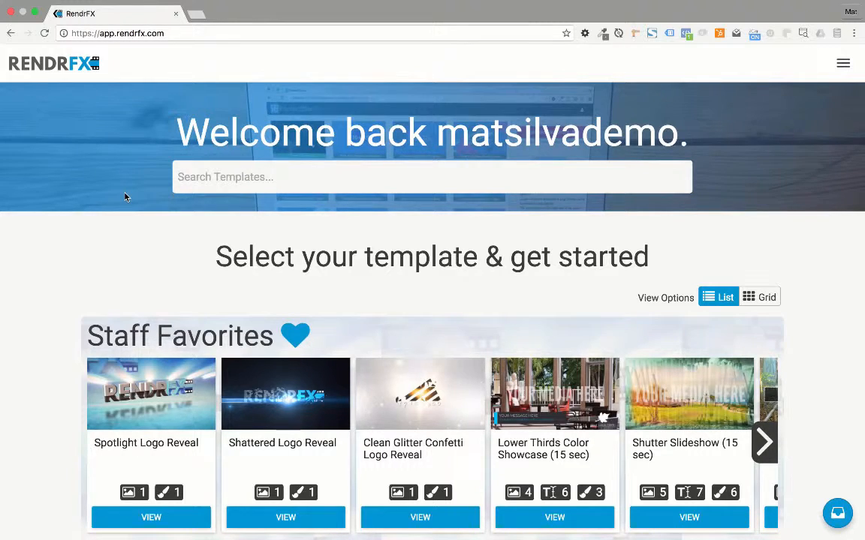
Skim through the screencast recording in the video player.
{"action": "scroll", "coordinate": [51, 299], "scroll_direction": "down", "scroll_amount": 5}
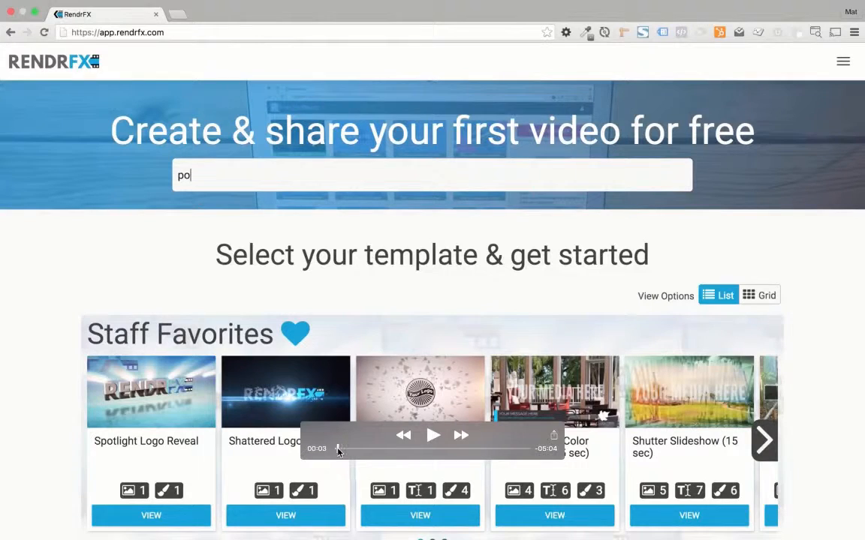
{"action": "left_click_drag", "start_coordinate": [337, 449], "coordinate": [448, 423]}
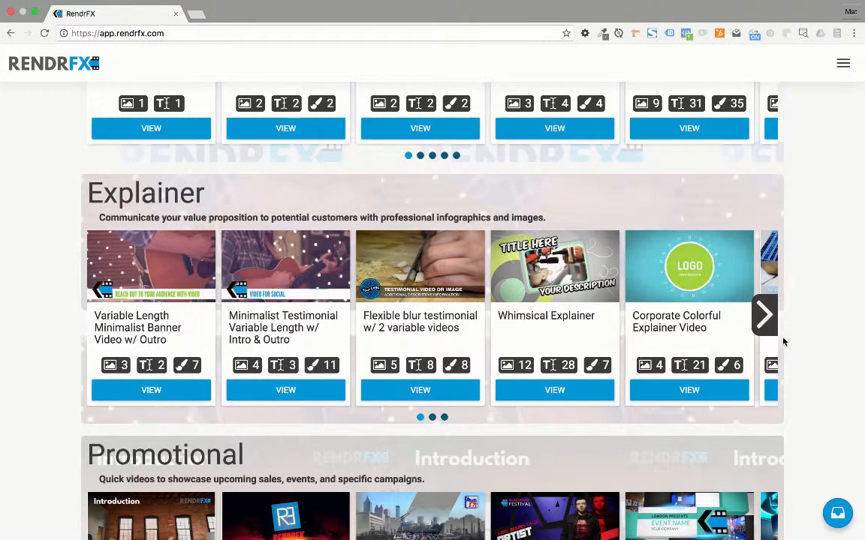
Browse all pages of the Explainer template category and return to its first page.
{"action": "left_click", "coordinate": [765, 329]}
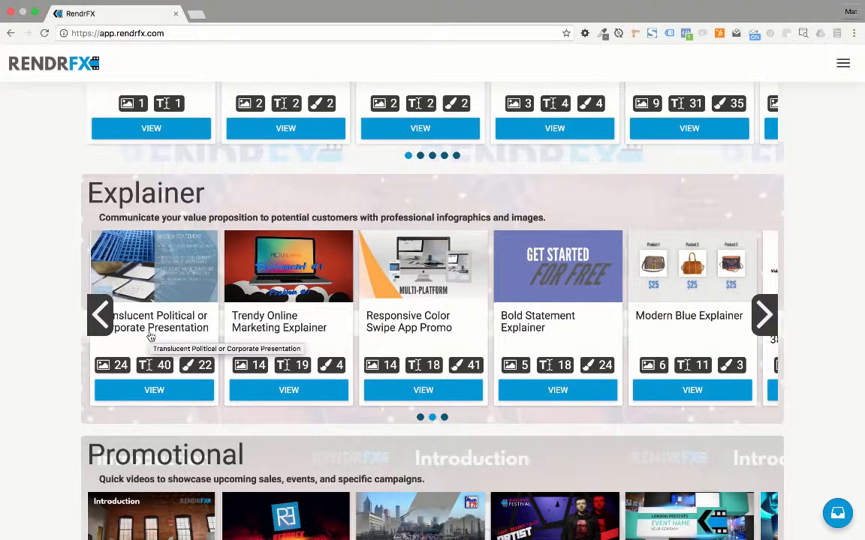
{"action": "left_click", "coordinate": [101, 319]}
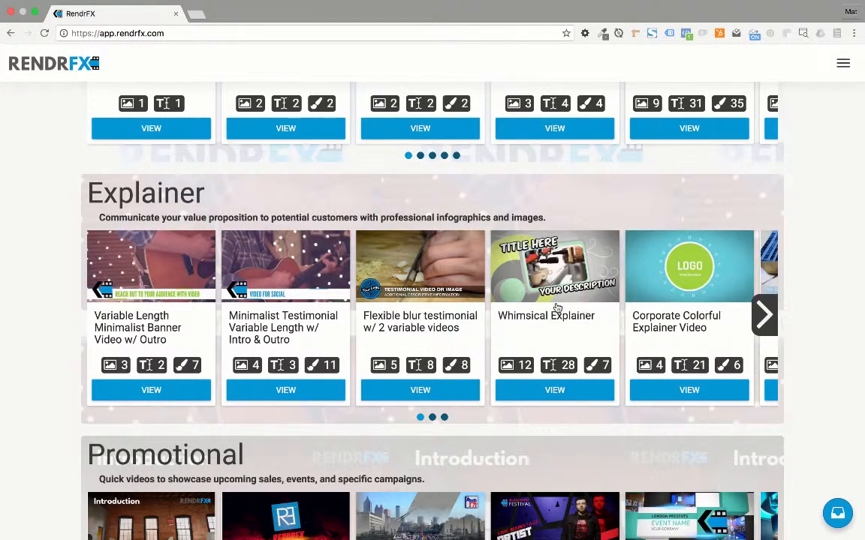
{"action": "left_click", "coordinate": [765, 318]}
{"action": "left_click", "coordinate": [764, 315]}
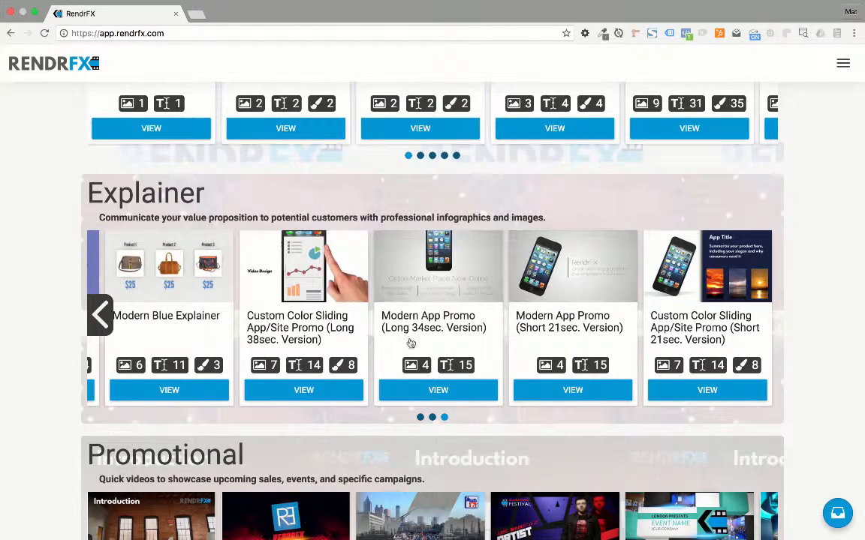
{"action": "left_click", "coordinate": [100, 327]}
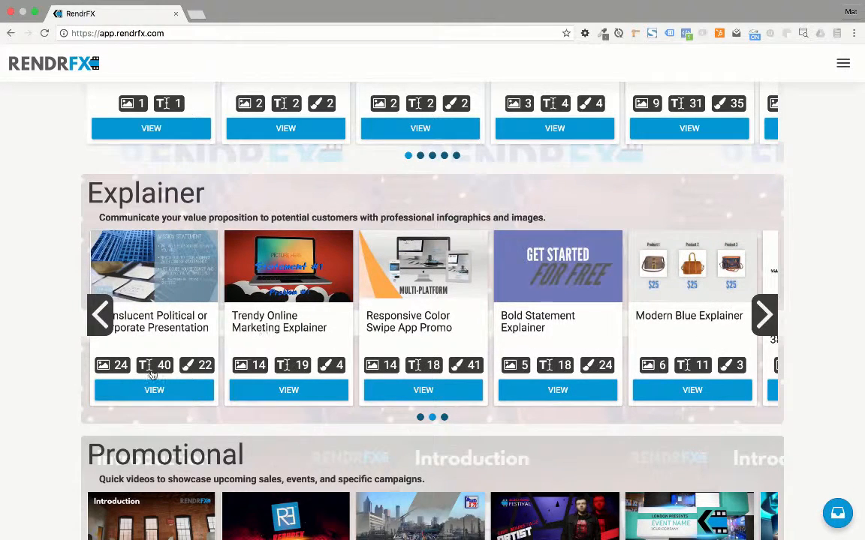
{"action": "left_click", "coordinate": [100, 323]}
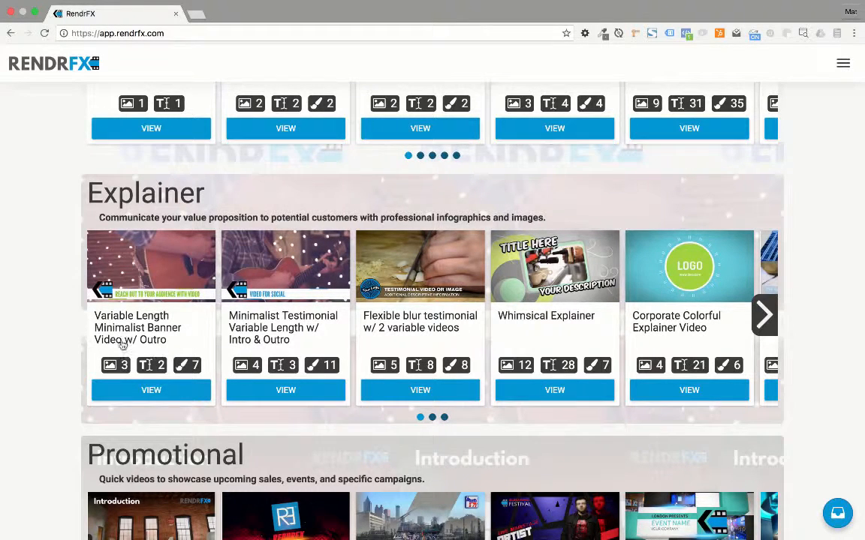
Play the preview of the Minimalist Testimonial Variable Length w/ Intro & Outro template and return to the template list.
{"action": "left_click", "coordinate": [266, 392]}
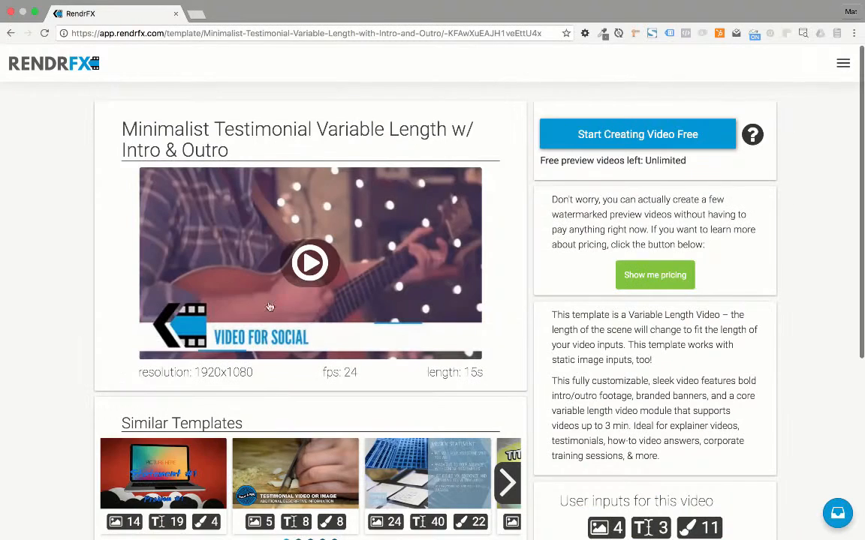
{"action": "left_click", "coordinate": [300, 264]}
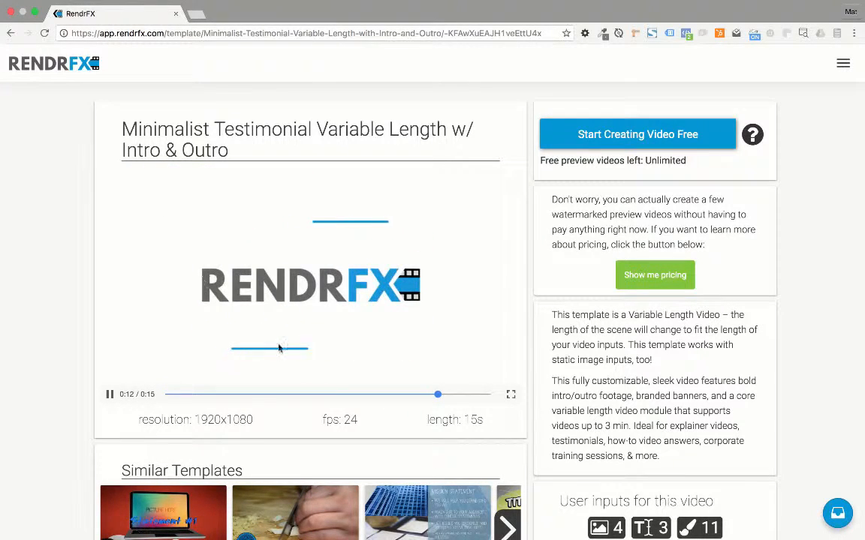
{"action": "scroll", "coordinate": [157, 394], "scroll_direction": "left", "scroll_amount": 5}
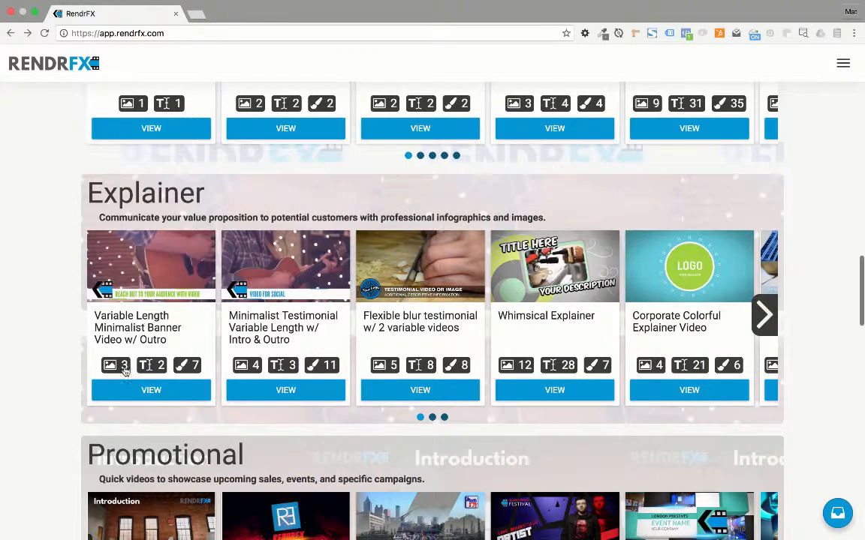
Open the Variable Length Minimalist Banner Video w/ Outro template, pause its preview and rewind it to about 0:01.
{"action": "left_click", "coordinate": [127, 390]}
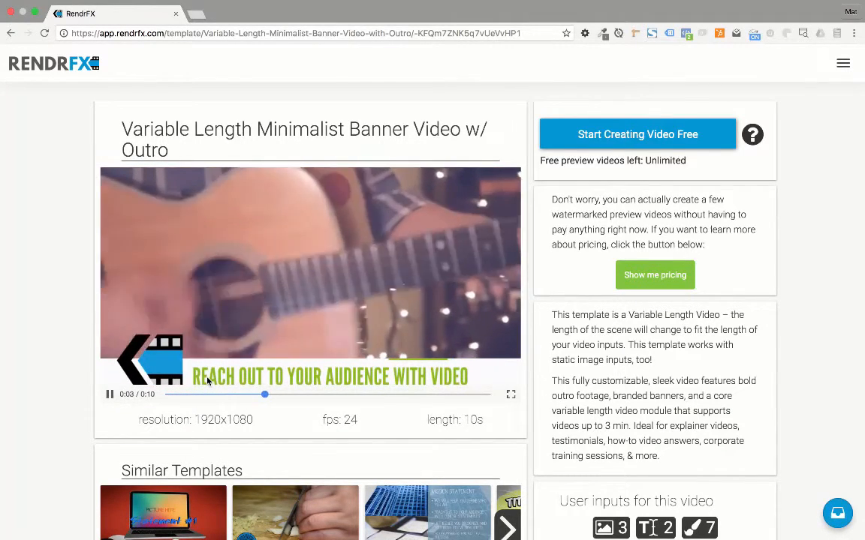
{"action": "left_click", "coordinate": [110, 394]}
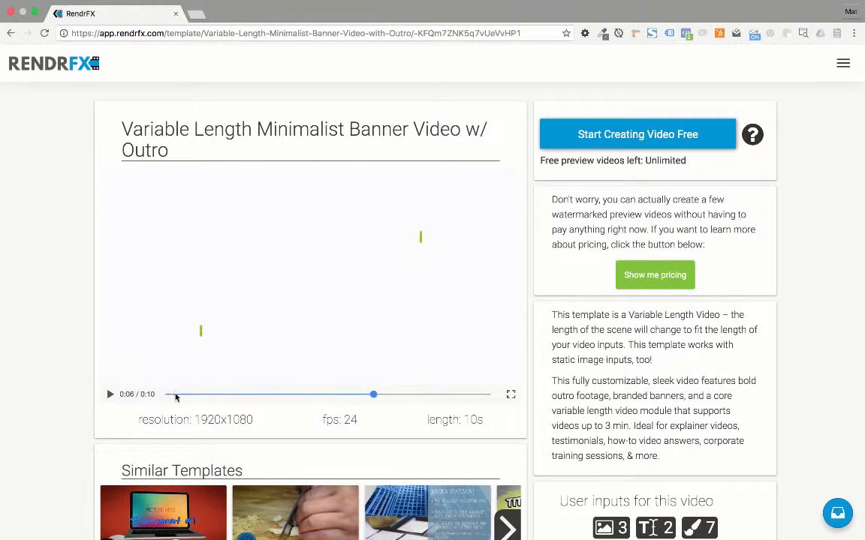
{"action": "left_click", "coordinate": [177, 396]}
{"action": "left_click_drag", "start_coordinate": [177, 398], "coordinate": [226, 396]}
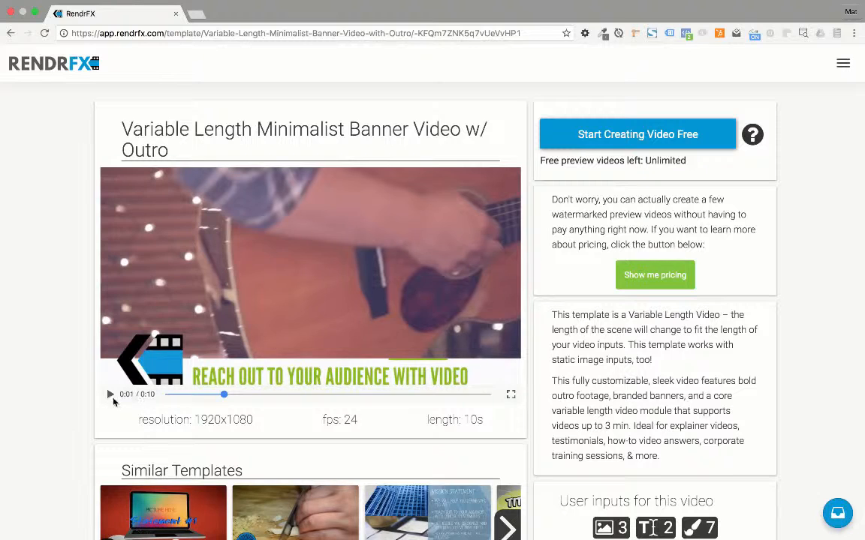
Start creating a free video from this template, name it "Pokemon Go how to - explainer" and continue to scene customization.
{"action": "left_click", "coordinate": [640, 139]}
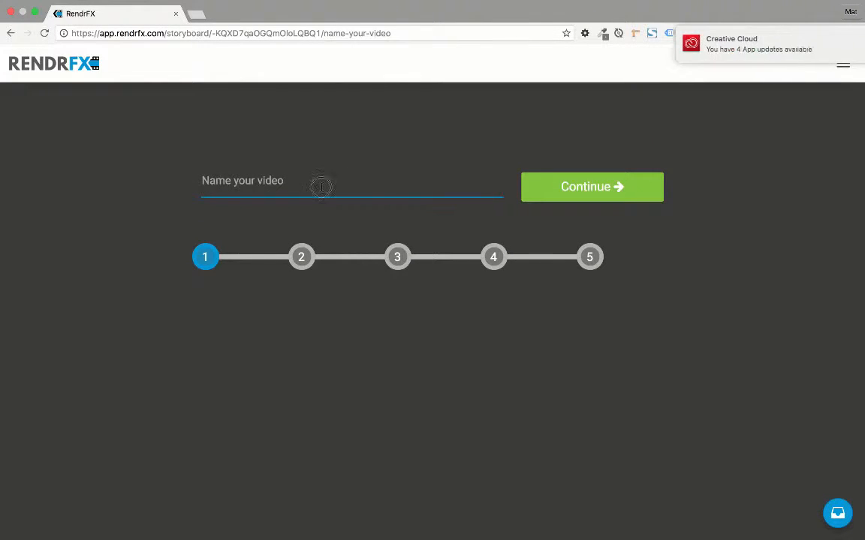
{"action": "left_click", "coordinate": [321, 186]}
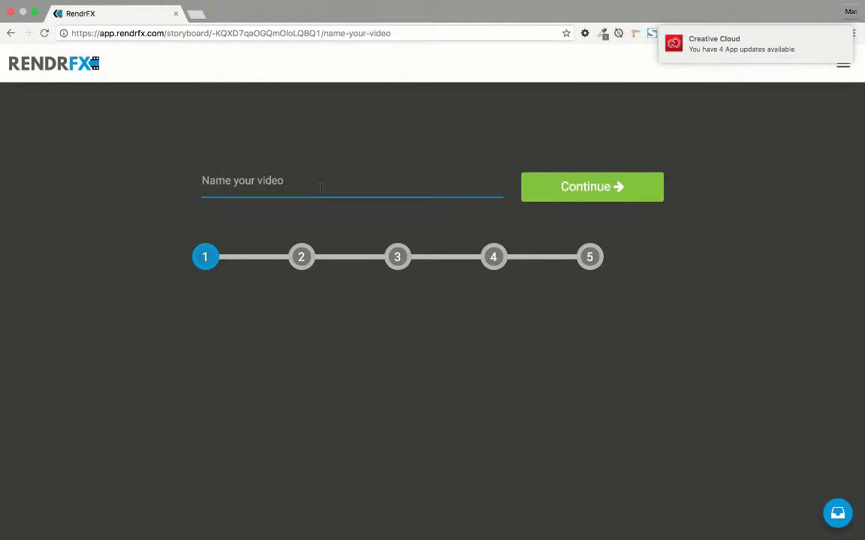
{"action": "type", "text": "Po"}
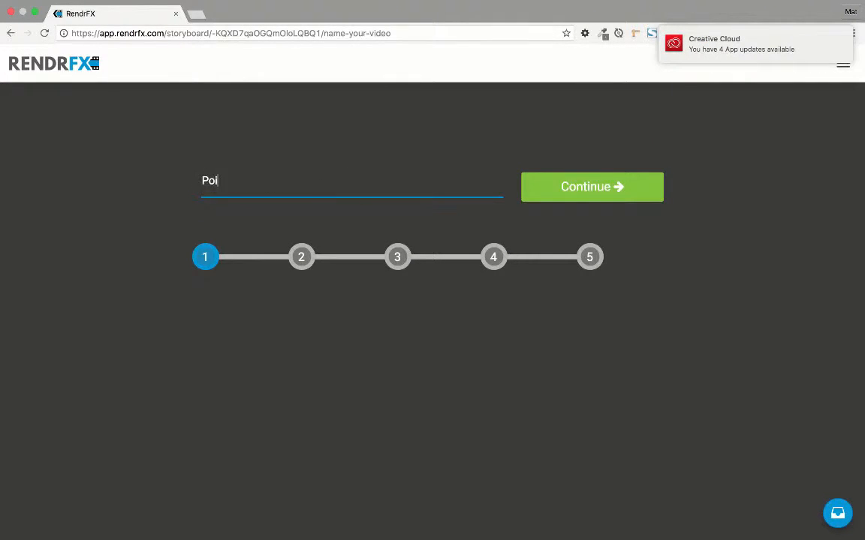
{"action": "type", "text": "kemon Go "}
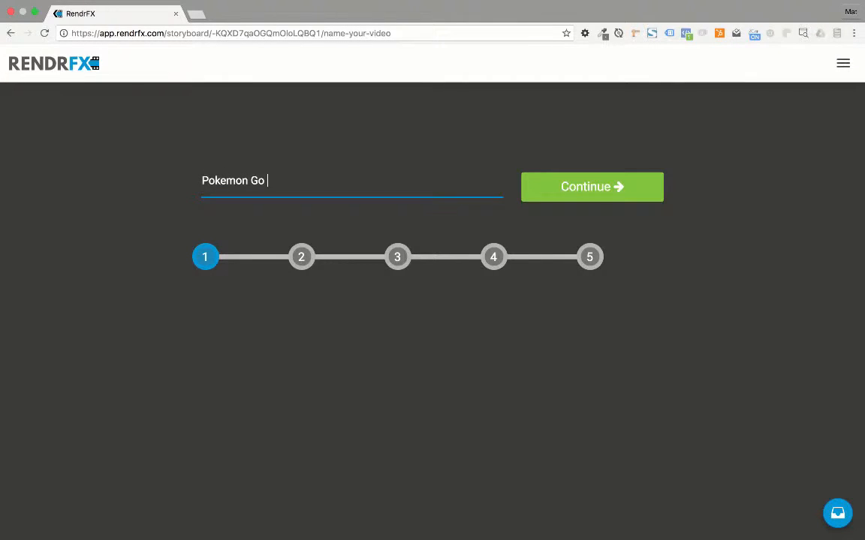
{"action": "type", "text": "how to - explainer"}
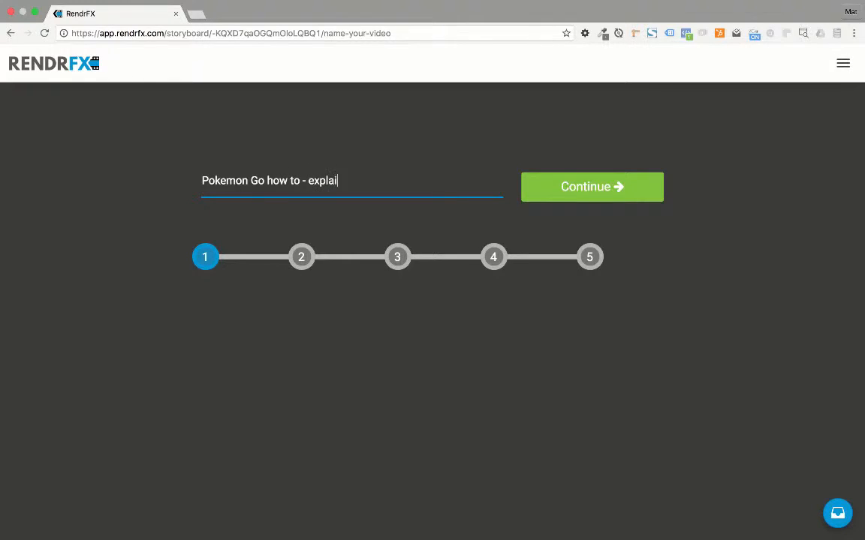
{"action": "left_click", "coordinate": [564, 180]}
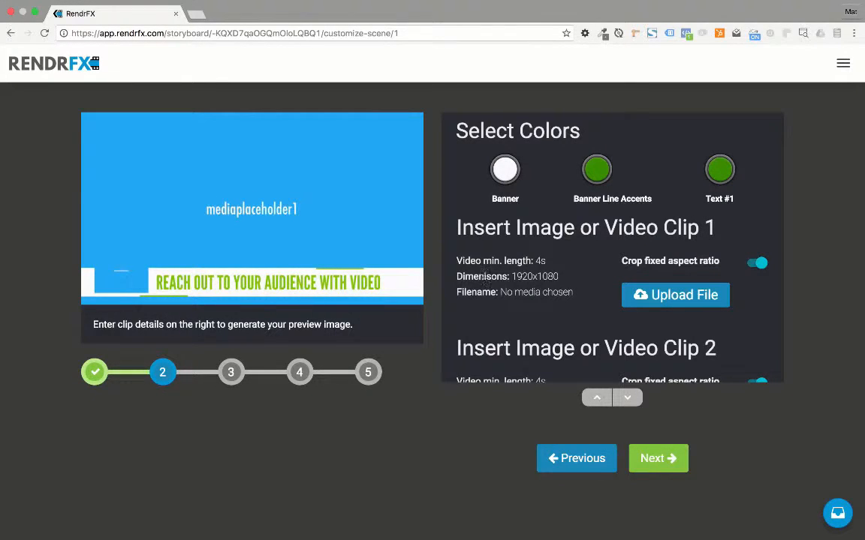
Set the Banner Line Accents color to yellow #d6d600, copying its hex value before applying it.
{"action": "left_click", "coordinate": [595, 181]}
{"action": "left_click_drag", "start_coordinate": [537, 169], "coordinate": [508, 169]}
{"action": "mouse_move", "coordinate": [586, 242]}
{"action": "left_mouse_down"}
{"action": "mouse_move", "coordinate": [596, 241]}
{"action": "mouse_move", "coordinate": [586, 241]}
{"action": "left_mouse_up"}
{"action": "left_click_drag", "start_coordinate": [507, 177], "coordinate": [506, 178]}
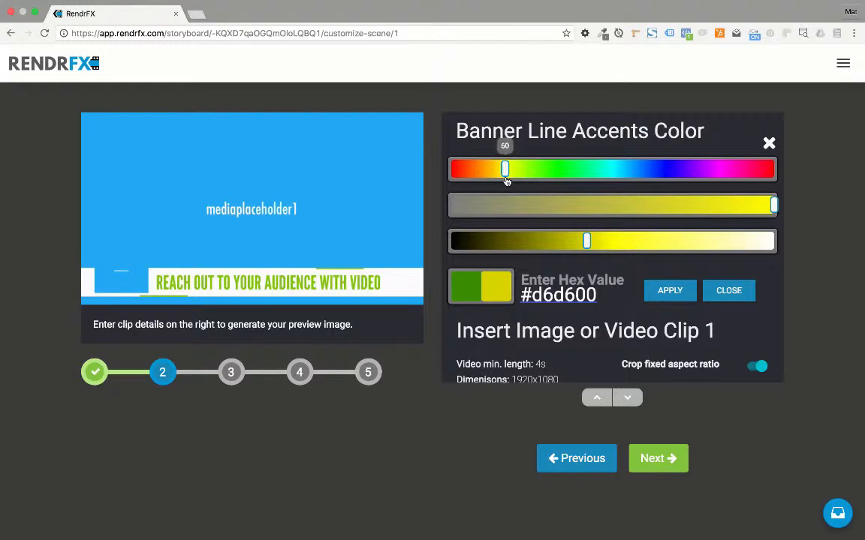
{"action": "triple_click", "coordinate": [566, 297]}
{"action": "key", "text": "ctrl+c"}
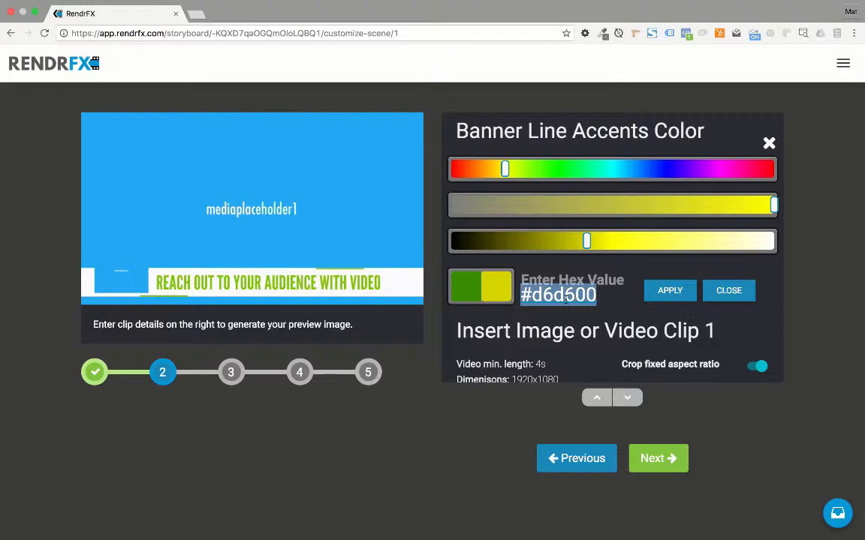
{"action": "left_click", "coordinate": [671, 291]}
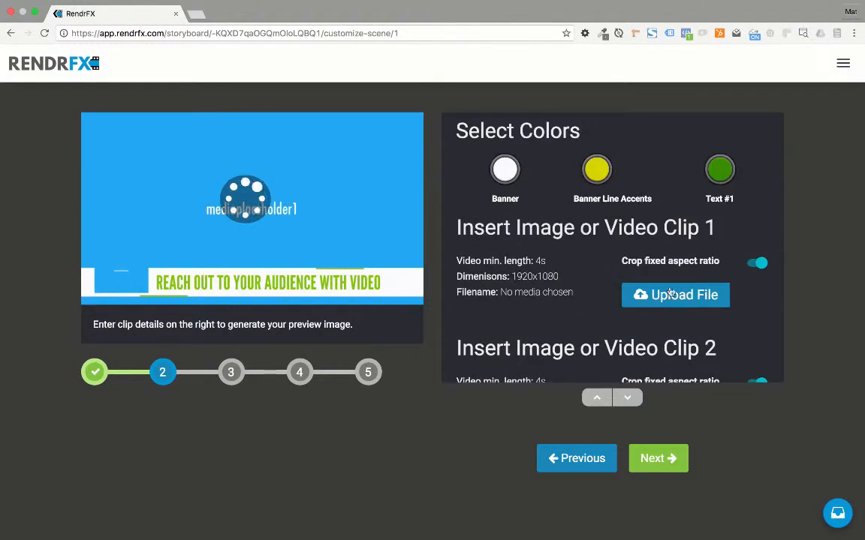
Apply the copied hex value #d6d600 to the Text #1 color.
{"action": "left_click", "coordinate": [716, 178]}
{"action": "key", "text": "ctrl+a"}
{"action": "key", "text": "ctrl+v"}
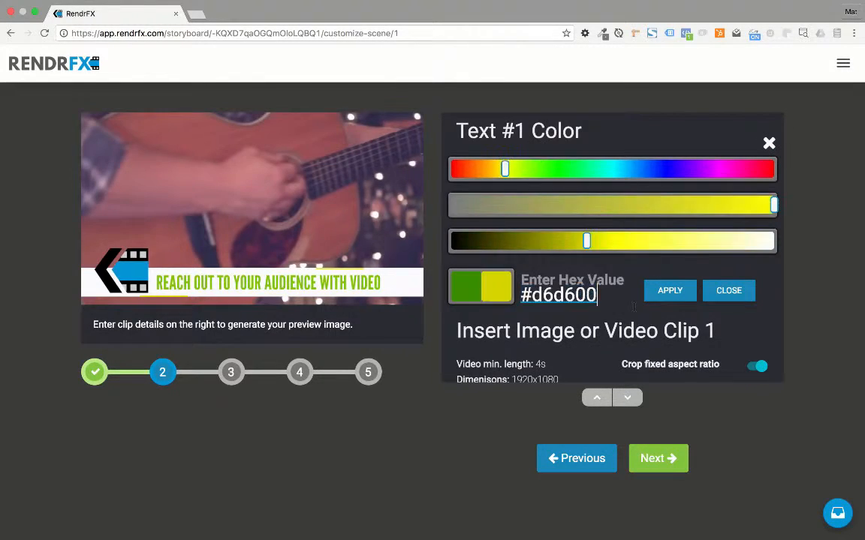
{"action": "left_click", "coordinate": [671, 290]}
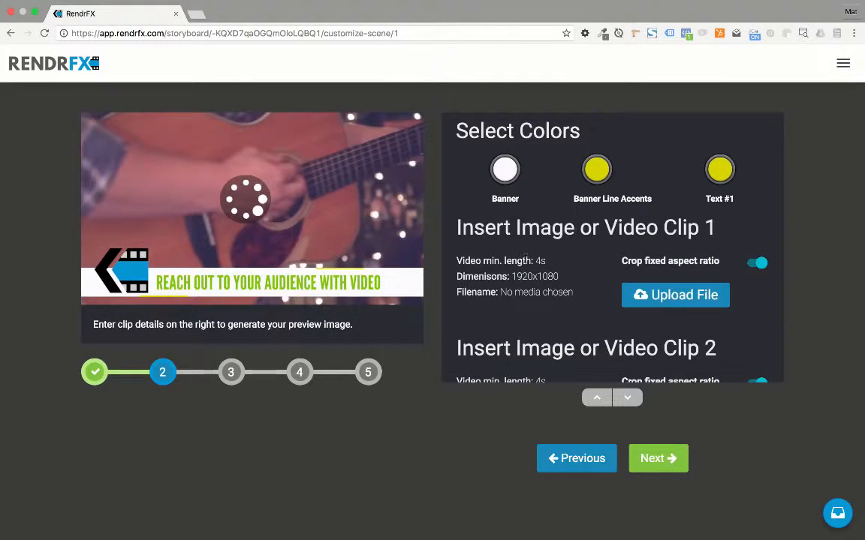
Upload the Pokemon Go screencast MP4 from the demo folder on the Desktop as Image or Video Clip 1.
{"action": "scroll", "coordinate": [495, 278], "scroll_direction": "down", "scroll_amount": 2}
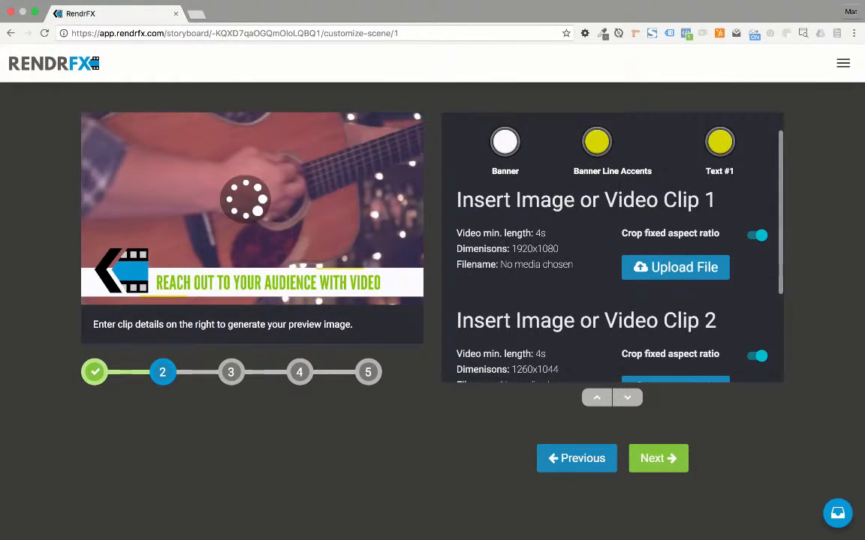
{"action": "scroll", "coordinate": [612, 247], "scroll_direction": "up", "scroll_amount": 2}
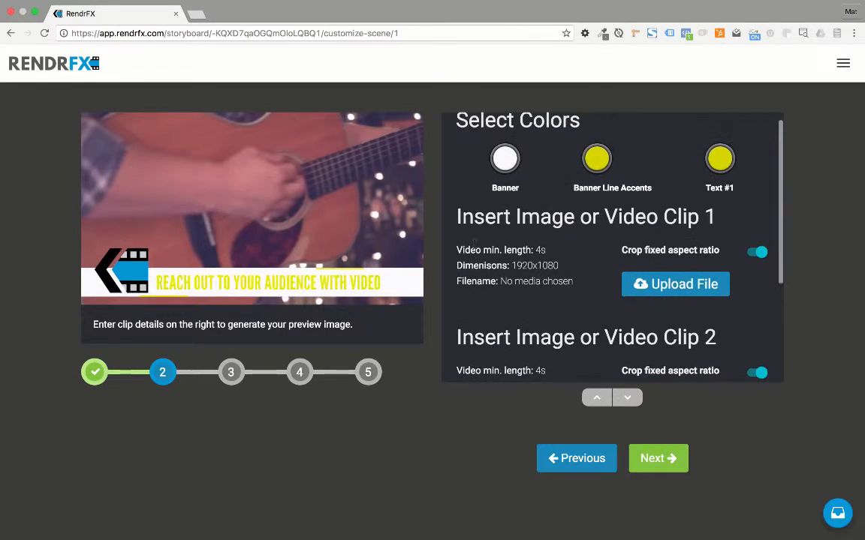
{"action": "left_click", "coordinate": [650, 295]}
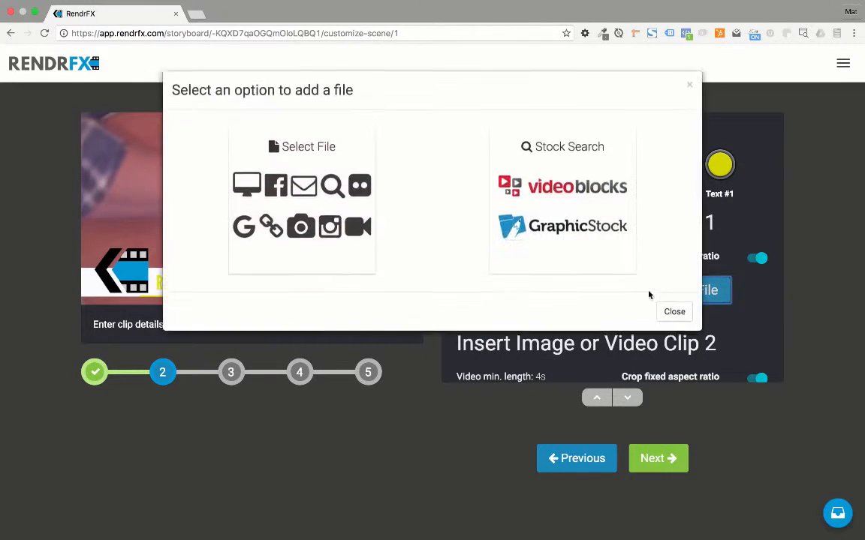
{"action": "left_click", "coordinate": [299, 226]}
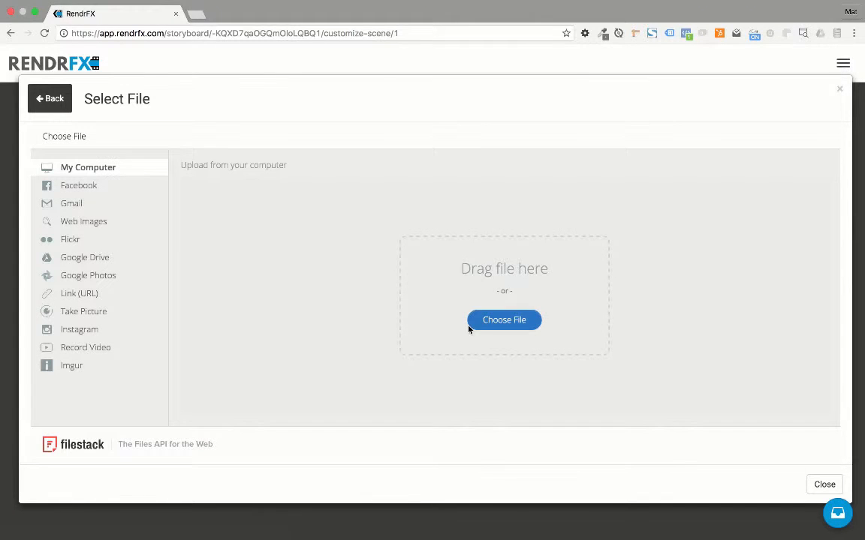
{"action": "left_click", "coordinate": [507, 327]}
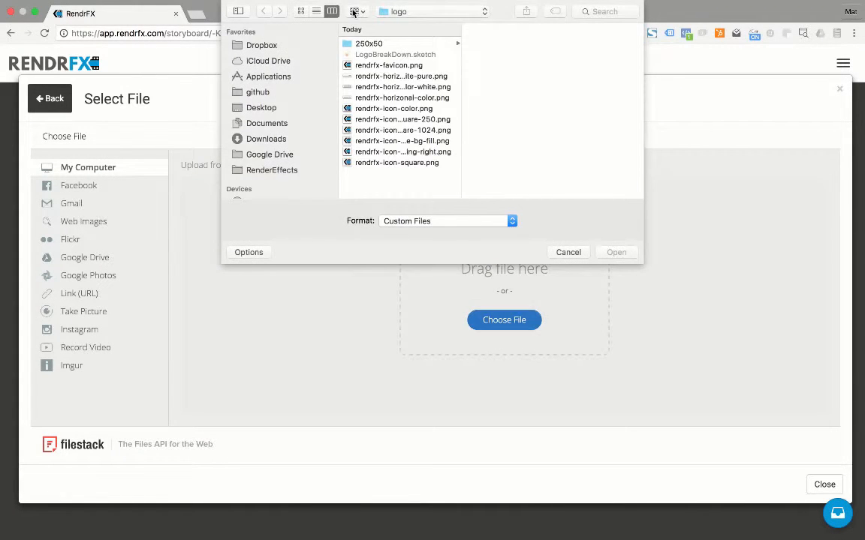
{"action": "left_click", "coordinate": [259, 108]}
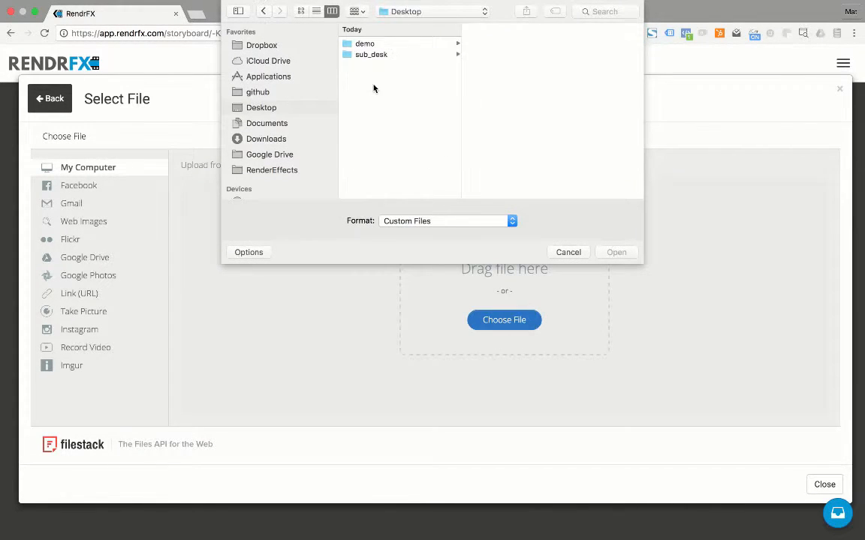
{"action": "left_click", "coordinate": [404, 48]}
{"action": "key", "text": "Right"}
{"action": "key", "text": "Down"}
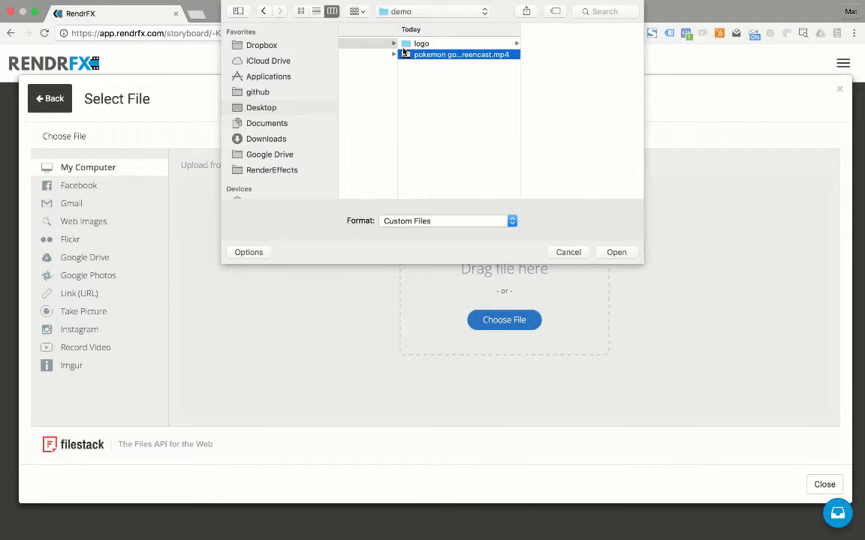
{"action": "key", "text": "Return"}
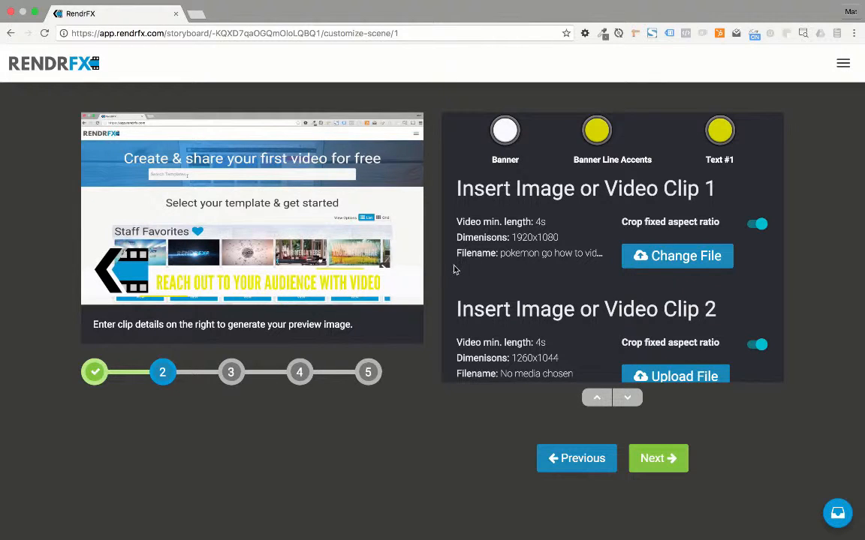
{"action": "scroll", "coordinate": [454, 269], "scroll_direction": "down", "scroll_amount": 2}
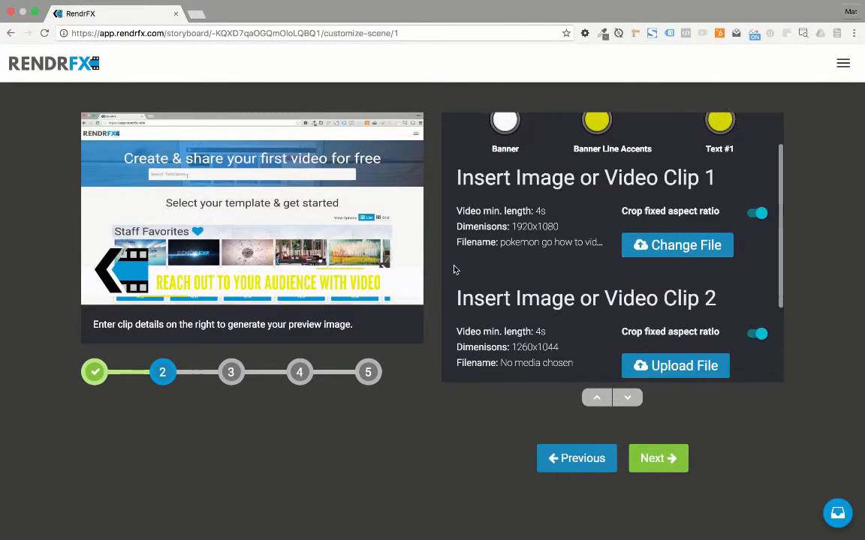
{"action": "scroll", "coordinate": [454, 269], "scroll_direction": "up", "scroll_amount": 1}
{"action": "scroll", "coordinate": [455, 269], "scroll_direction": "down", "scroll_amount": 2}
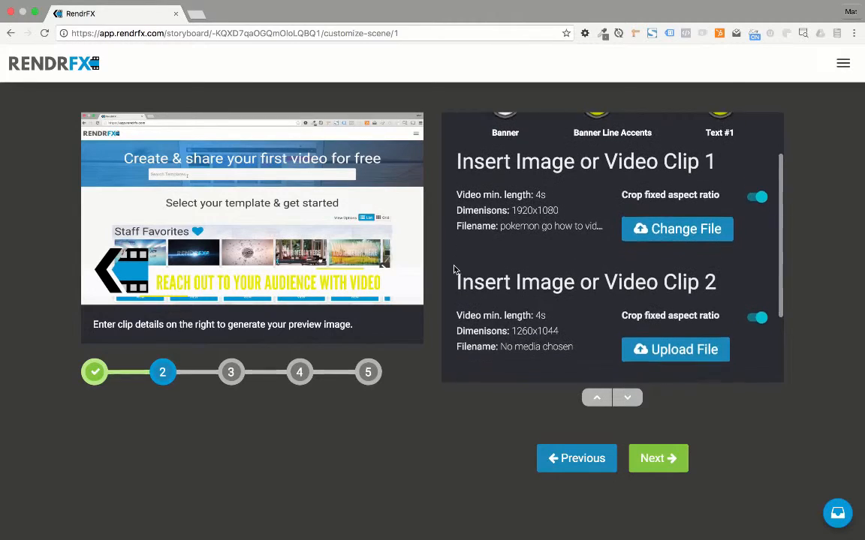
{"action": "scroll", "coordinate": [454, 269], "scroll_direction": "up", "scroll_amount": 1}
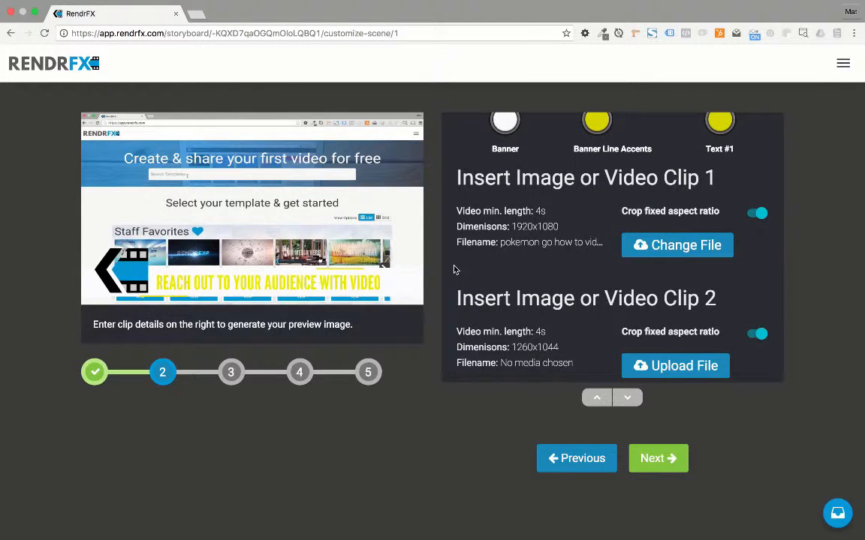
Upload rendrfx-horizonal-color.png from the logo folder as Image or Video Clip 2 without cropping it.
{"action": "scroll", "coordinate": [454, 269], "scroll_direction": "down", "scroll_amount": 1}
{"action": "scroll", "coordinate": [454, 269], "scroll_direction": "up", "scroll_amount": 1}
{"action": "scroll", "coordinate": [454, 269], "scroll_direction": "down", "scroll_amount": 2}
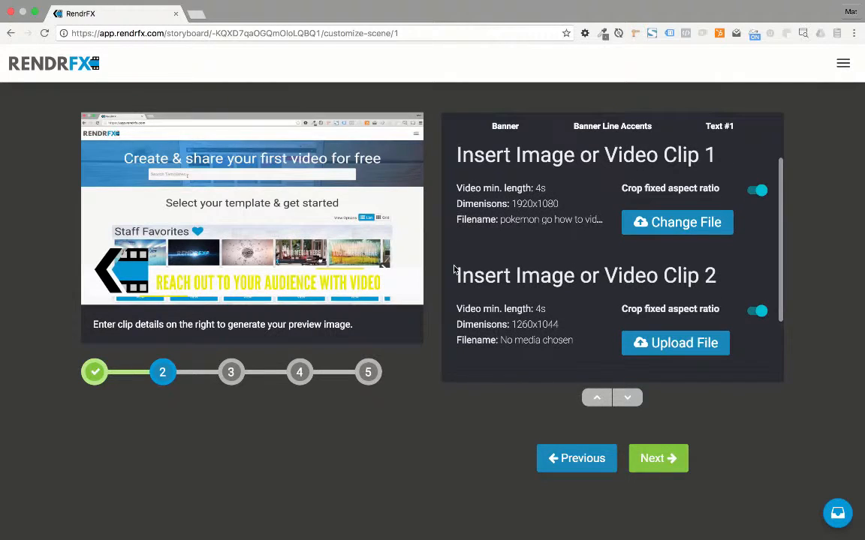
{"action": "scroll", "coordinate": [454, 269], "scroll_direction": "down", "scroll_amount": 1}
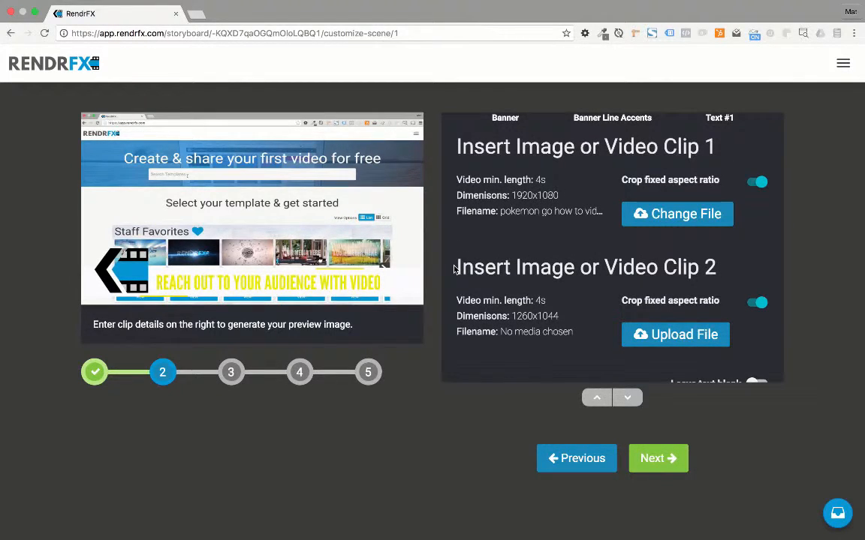
{"action": "left_click", "coordinate": [636, 335]}
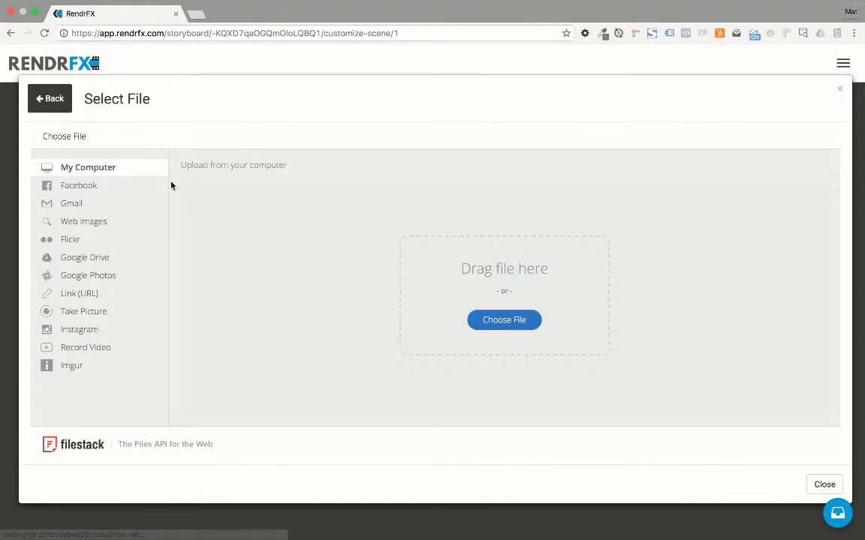
{"action": "left_click", "coordinate": [504, 320]}
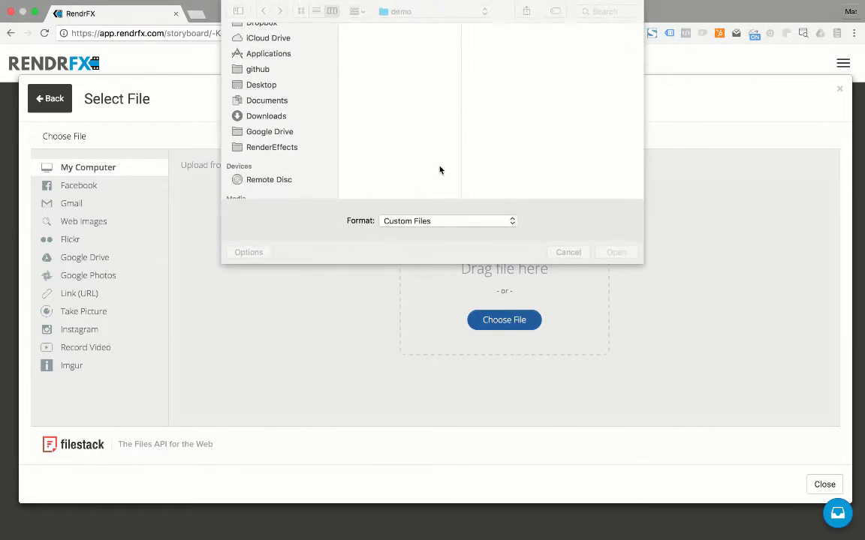
{"action": "left_click", "coordinate": [378, 45]}
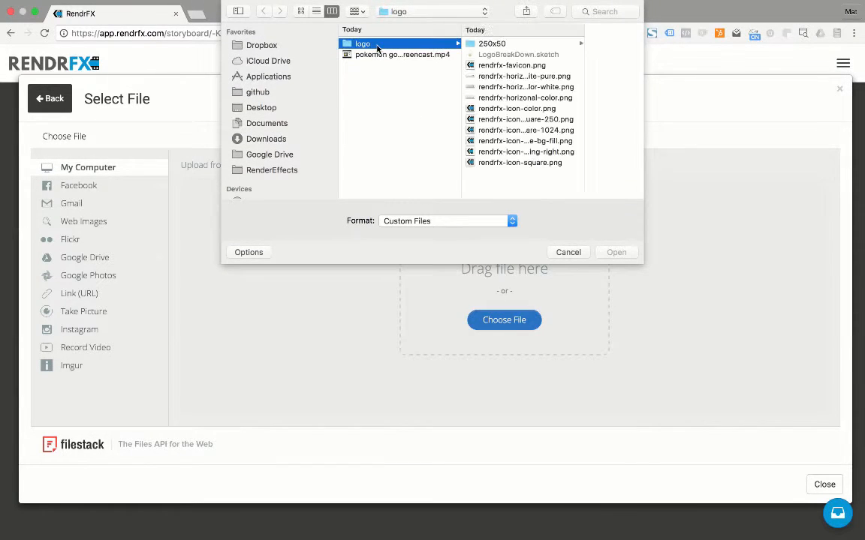
{"action": "left_click", "coordinate": [486, 97]}
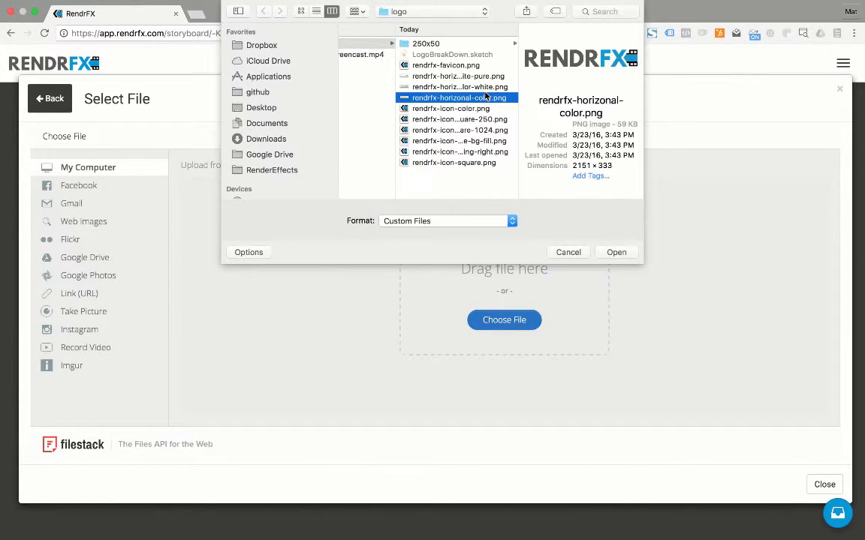
{"action": "double_click", "coordinate": [487, 97]}
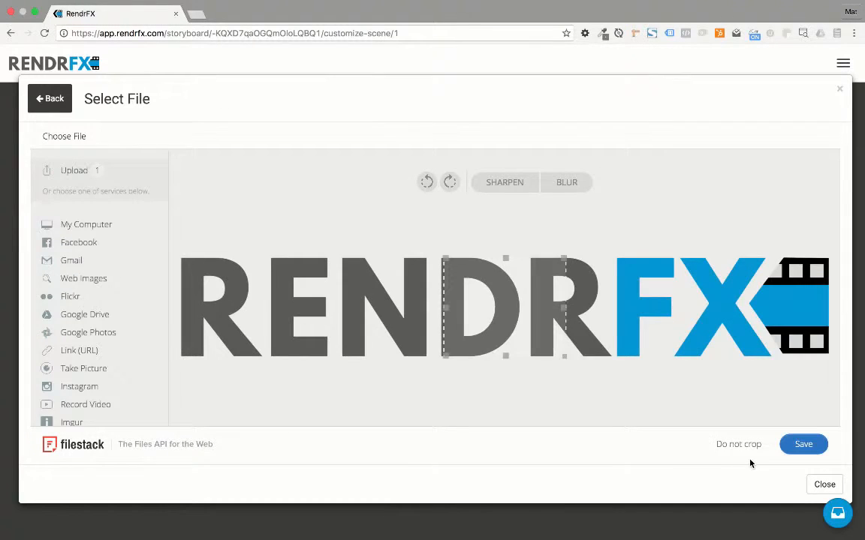
{"action": "left_click", "coordinate": [747, 448]}
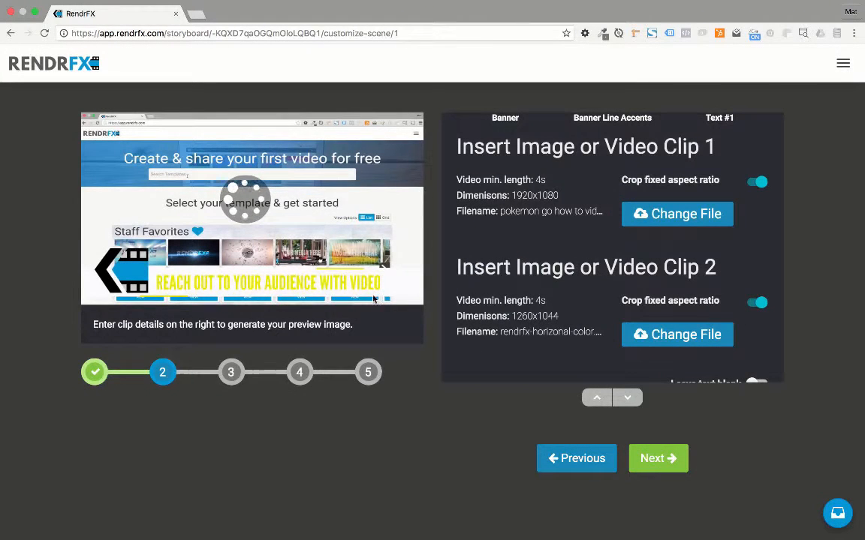
{"action": "scroll", "coordinate": [468, 322], "scroll_direction": "down", "scroll_amount": 3}
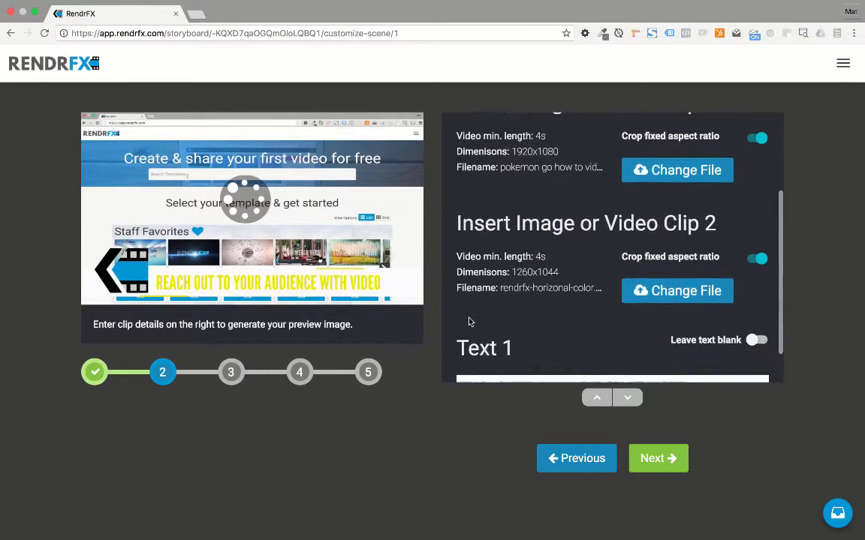
{"action": "scroll", "coordinate": [469, 322], "scroll_direction": "down", "scroll_amount": 5}
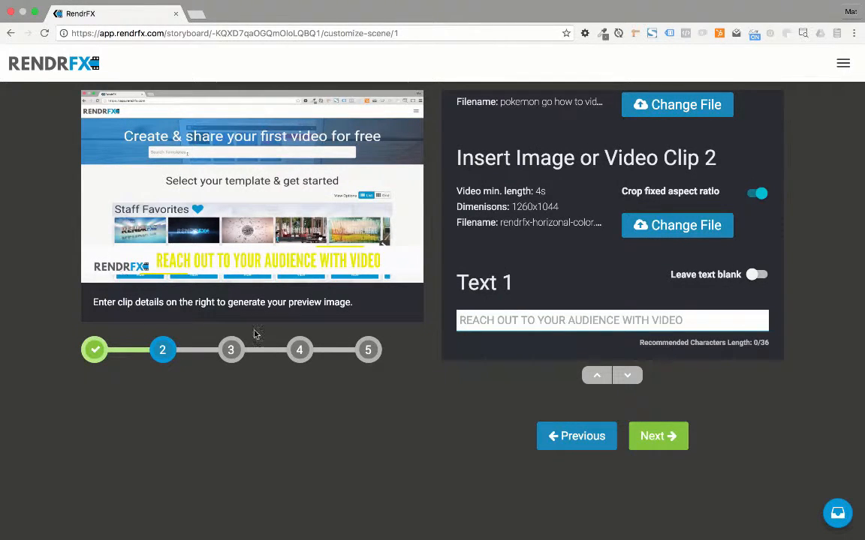
Replace the Image or Video Clip 2 file with rendrfx-icon-square.png from the logo folder, leaving it uncropped.
{"action": "scroll", "coordinate": [440, 273], "scroll_direction": "up", "scroll_amount": 10}
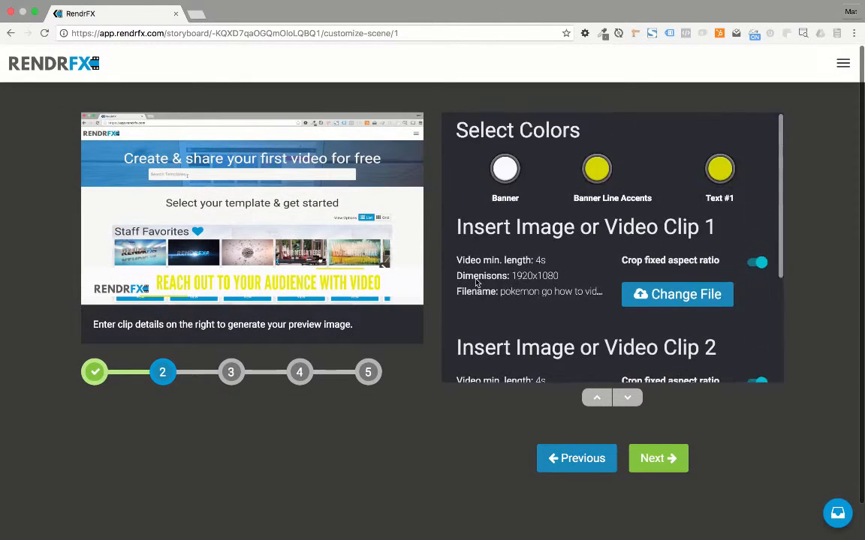
{"action": "scroll", "coordinate": [476, 283], "scroll_direction": "down", "scroll_amount": 3}
{"action": "left_click", "coordinate": [644, 301]}
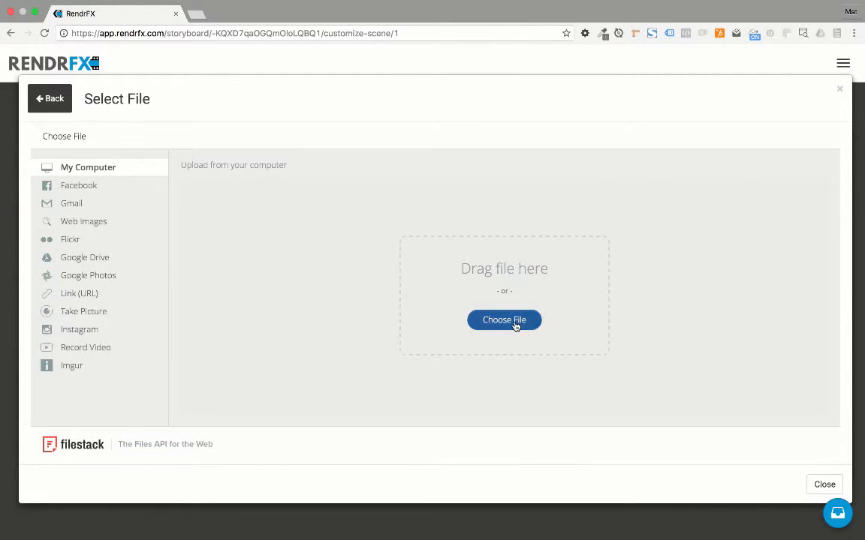
{"action": "left_click", "coordinate": [516, 322]}
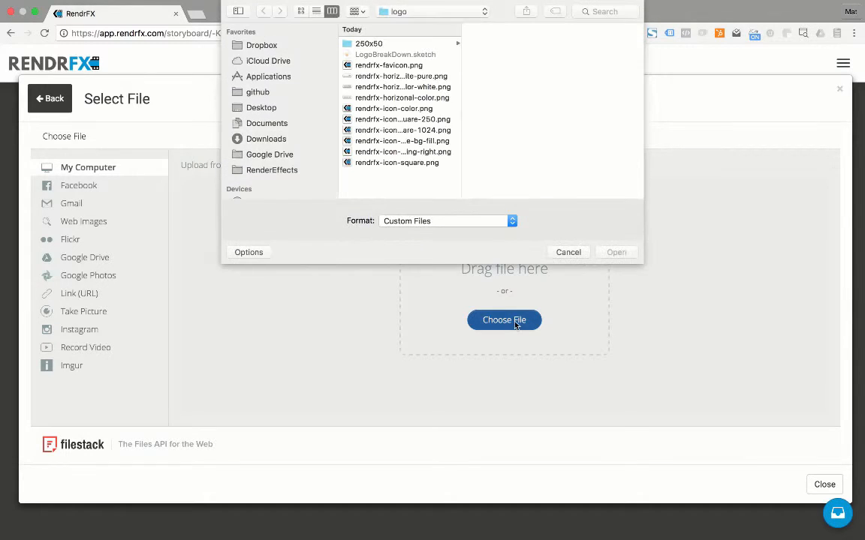
{"action": "left_click", "coordinate": [406, 84]}
{"action": "key", "text": "Up"}
{"action": "key", "text": "Down"}
{"action": "key", "text": "Down"}
{"action": "key", "text": "Down"}
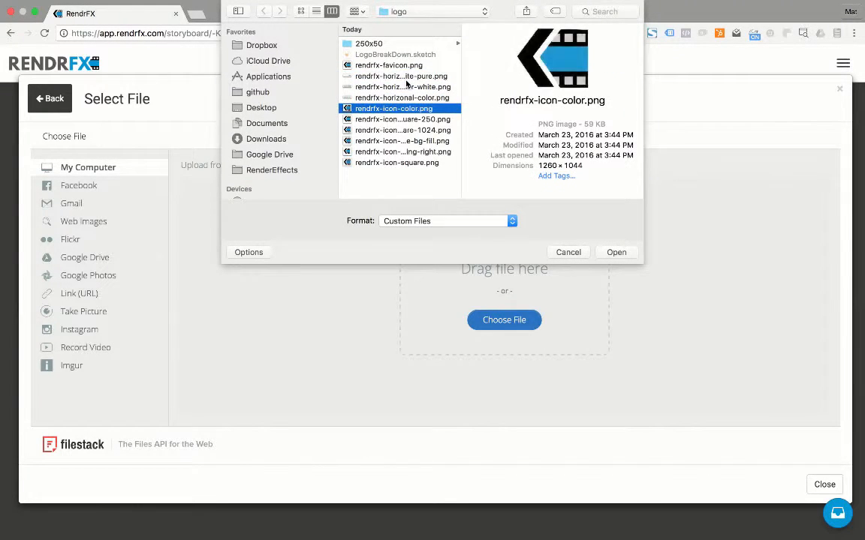
{"action": "key", "text": "Down"}
{"action": "key", "text": "Up"}
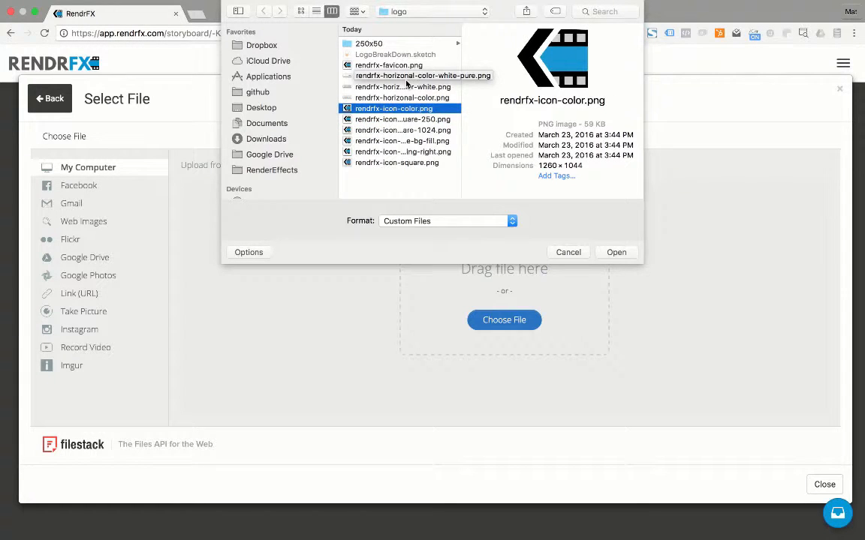
{"action": "key", "text": "Down"}
{"action": "key", "text": "Down"}
{"action": "key", "text": "Up"}
{"action": "key", "text": "Down"}
{"action": "key", "text": "Down"}
{"action": "key", "text": "Down"}
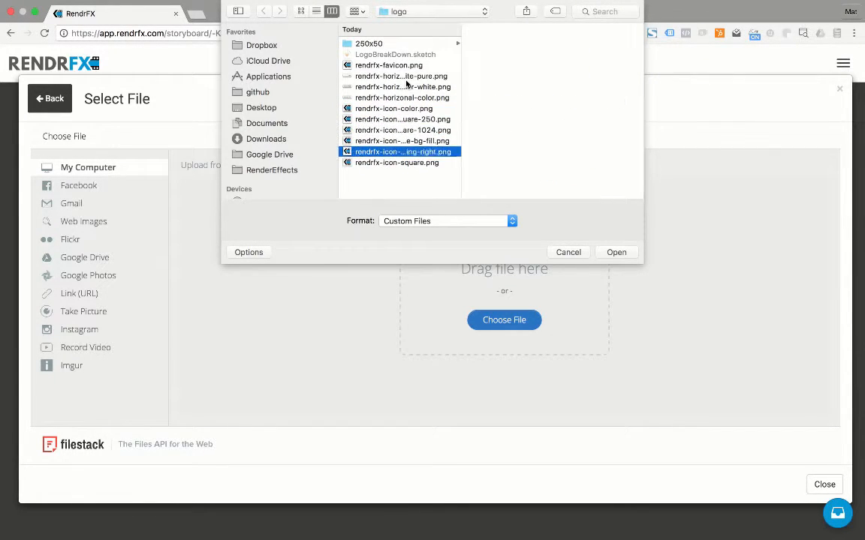
{"action": "key", "text": "Down"}
{"action": "key", "text": "Return"}
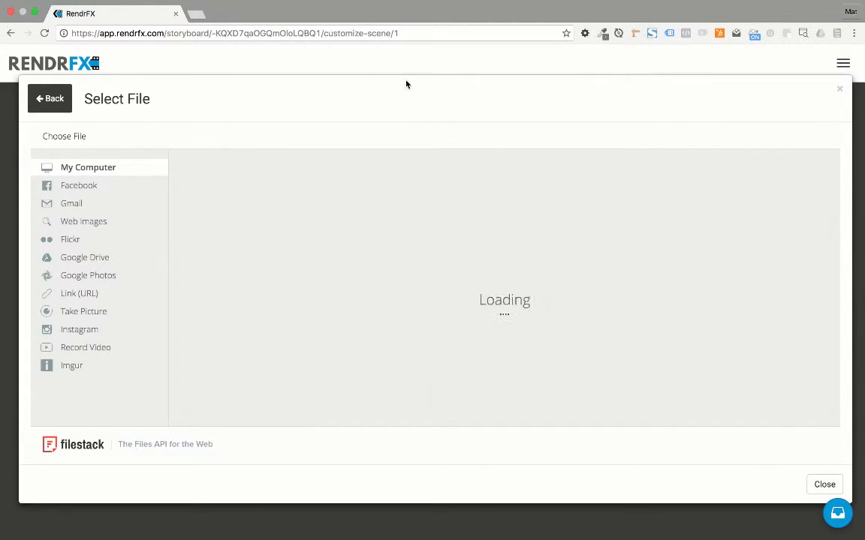
{"action": "left_click", "coordinate": [740, 446]}
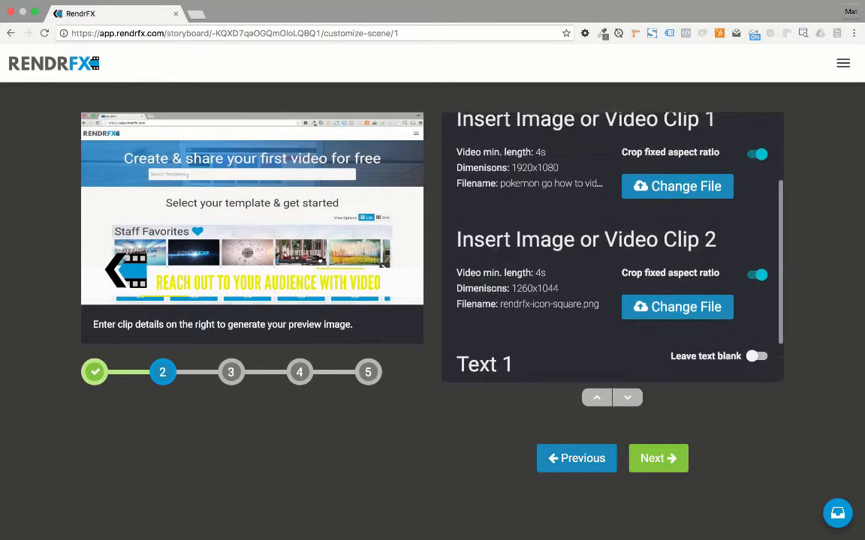
Enter "How to create Pokemon Go" as Text 1.
{"action": "scroll", "coordinate": [496, 301], "scroll_direction": "down", "scroll_amount": 2}
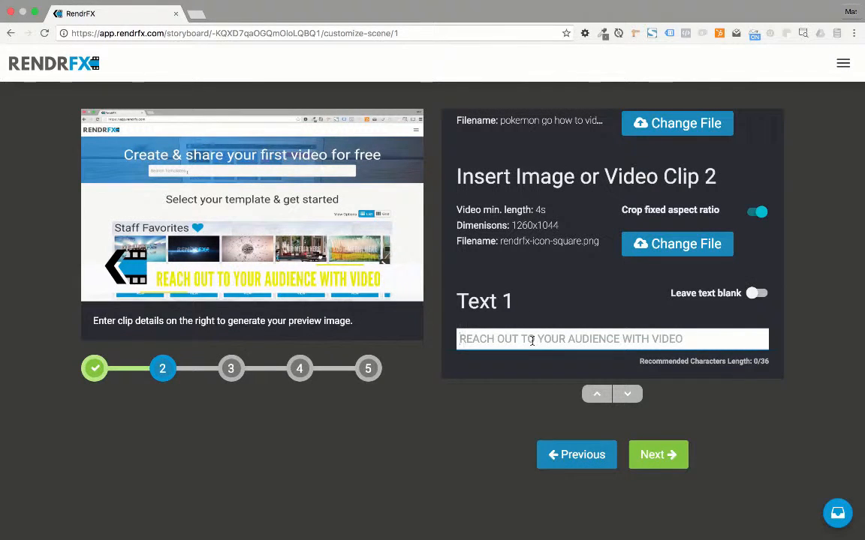
{"action": "type", "text": "H"}
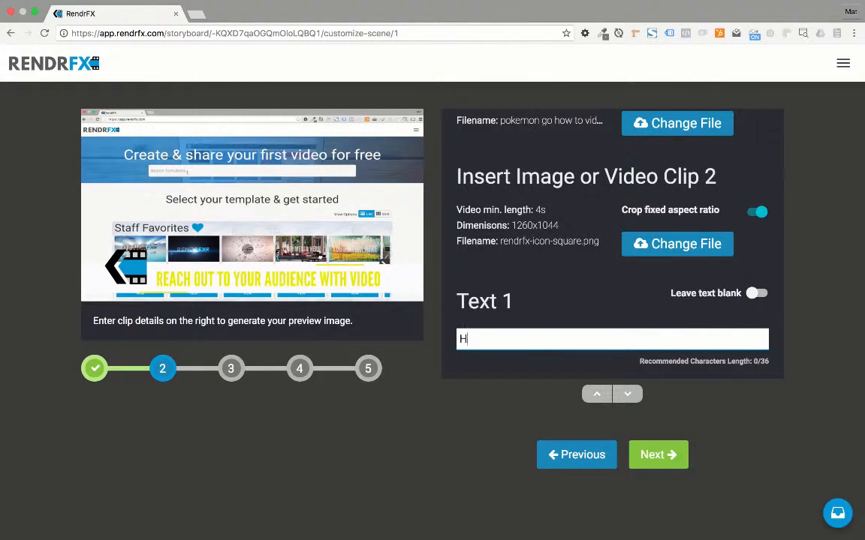
{"action": "type", "text": "ow to cr"}
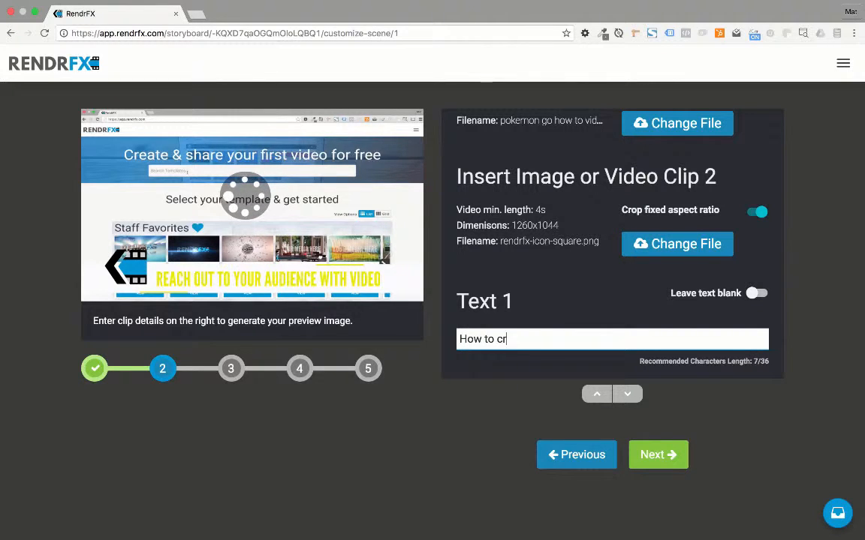
{"action": "type", "text": "eate"}
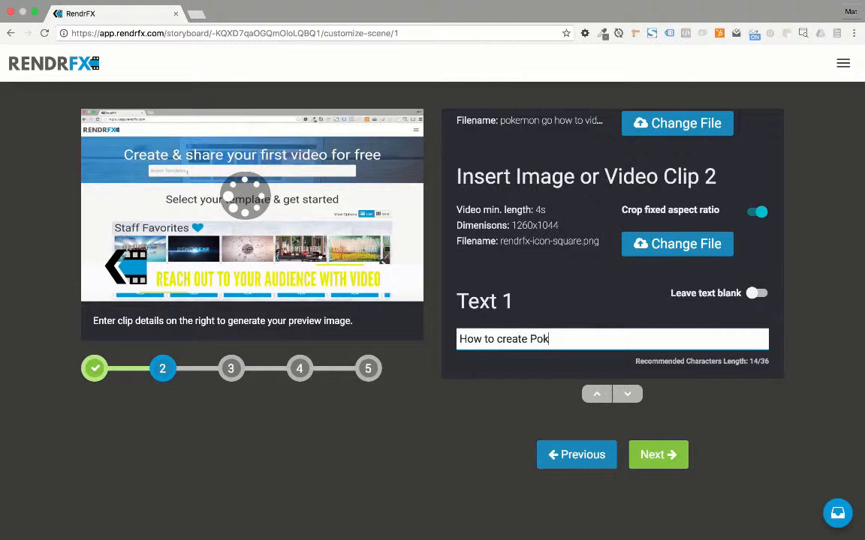
{"action": "type", "text": "Pokemon Go"}
Replace "Pokemon Go" in Text 1 with "Facebook profile video" and continue to the next scene.
{"action": "key", "text": "alt+shift+Left"}
{"action": "key", "text": "alt+shift+Left"}
{"action": "key", "text": "Right"}
{"action": "left_click", "coordinate": [635, 339]}
{"action": "key", "text": "alt+shift+Left"}
{"action": "key", "text": "alt+shift+Left"}
{"action": "key", "text": "BackSpace"}
{"action": "type", "text": "Face"}
{"action": "key", "text": "BackSpace"}
{"action": "key", "text": "BackSpace"}
{"action": "key", "text": "BackSpace"}
{"action": "key", "text": "BackSpace"}
{"action": "type", "text": "Facebook profil vide"}
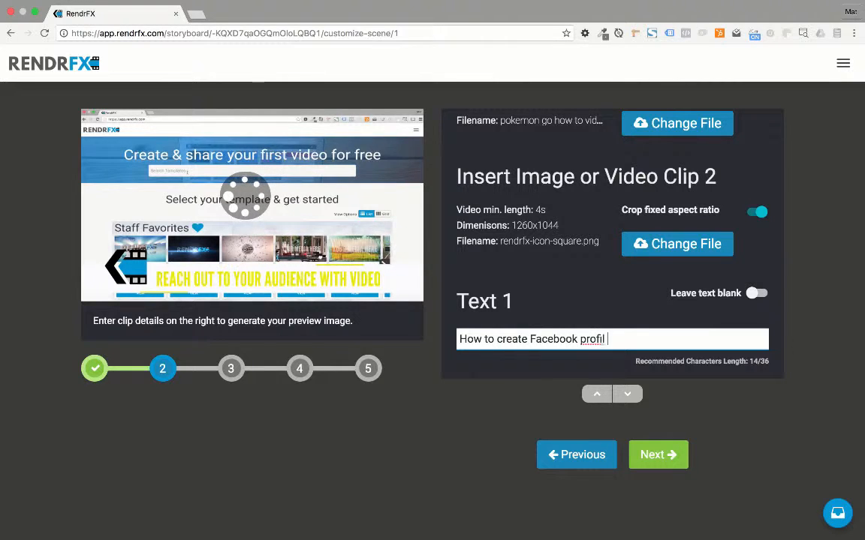
{"action": "key", "text": "BackSpace"}
{"action": "key", "text": "BackSpace"}
{"action": "key", "text": "BackSpace"}
{"action": "key", "text": "BackSpace"}
{"action": "key", "text": "BackSpace"}
{"action": "type", "text": "e video"}
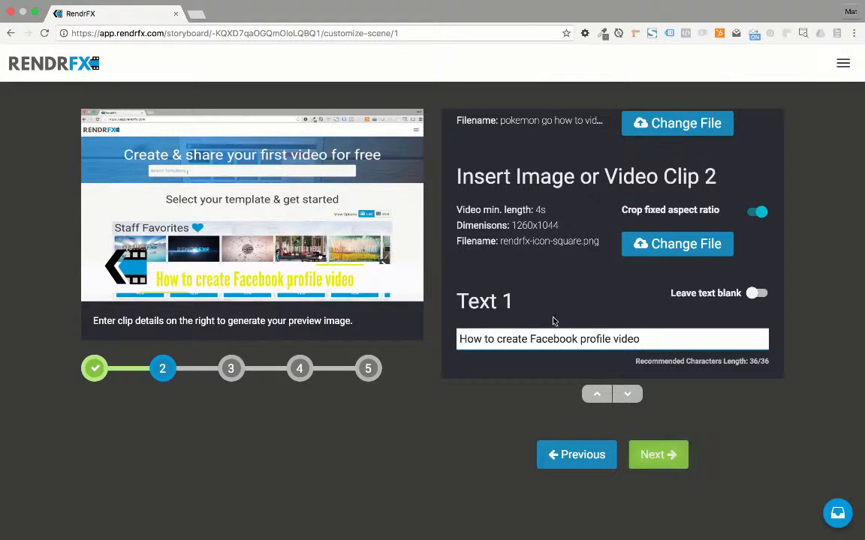
{"action": "double_click", "coordinate": [544, 341]}
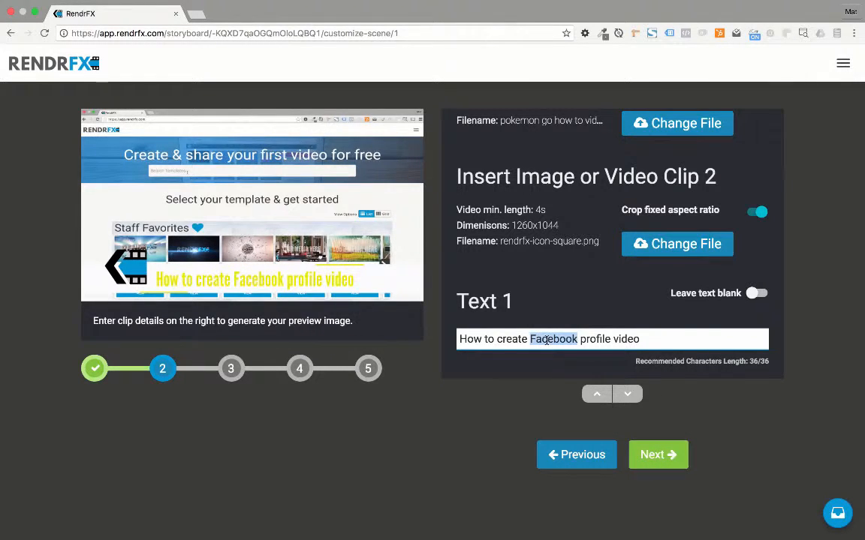
{"action": "left_click", "coordinate": [671, 455]}
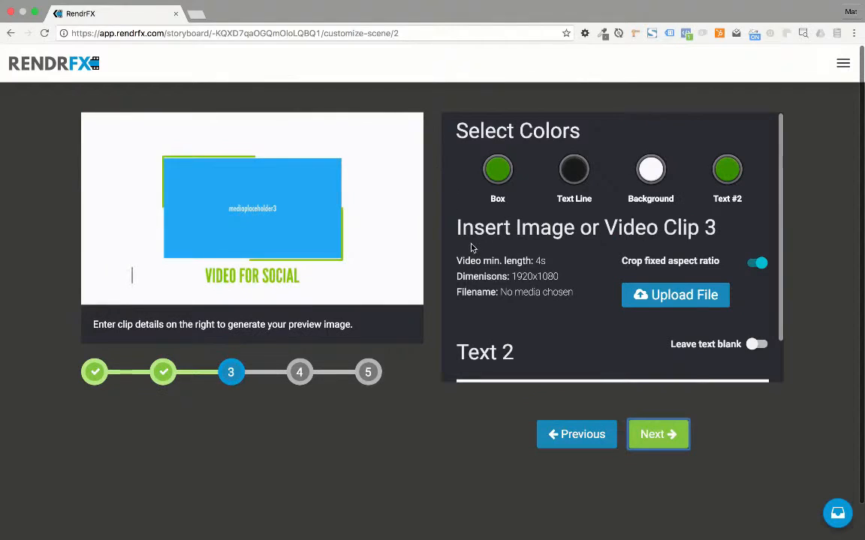
Set the Box color of this scene to #d6d600.
{"action": "left_click", "coordinate": [506, 168]}
{"action": "triple_click", "coordinate": [582, 296]}
{"action": "type", "text": "#d6d600"}
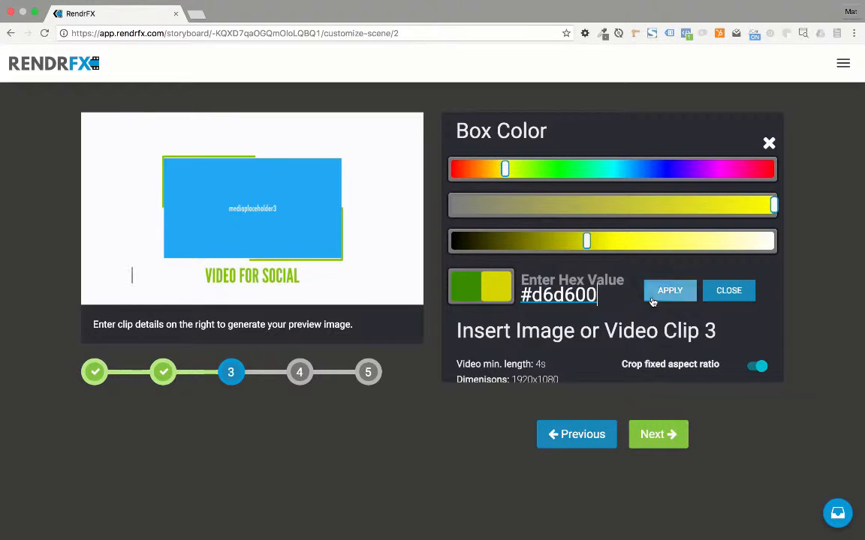
{"action": "left_click", "coordinate": [660, 296]}
Apply the same hex value #d6d600 to the Text #2 color.
{"action": "left_click", "coordinate": [726, 170]}
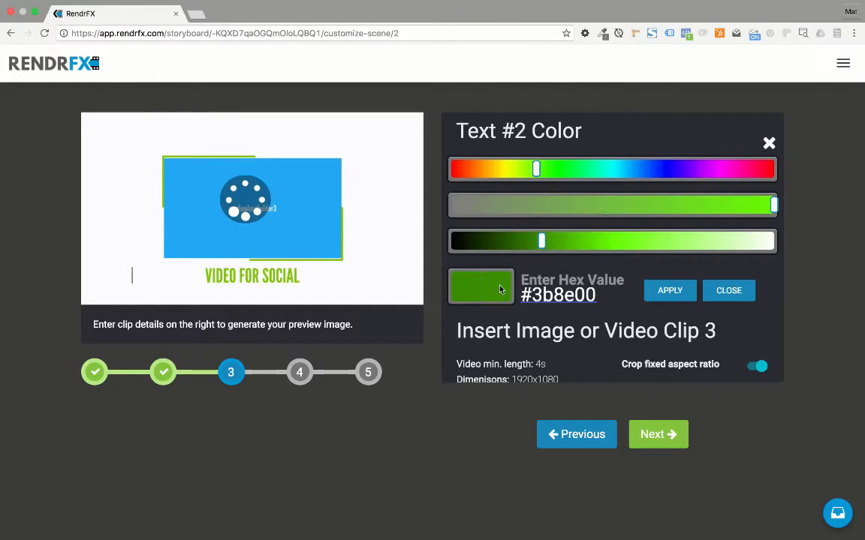
{"action": "triple_click", "coordinate": [585, 295]}
{"action": "type", "text": "#d6d600"}
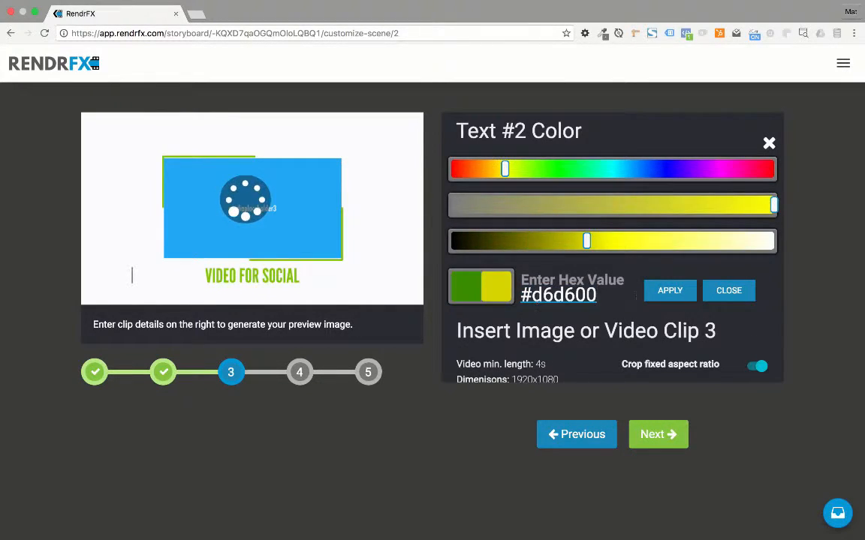
{"action": "left_click", "coordinate": [665, 291]}
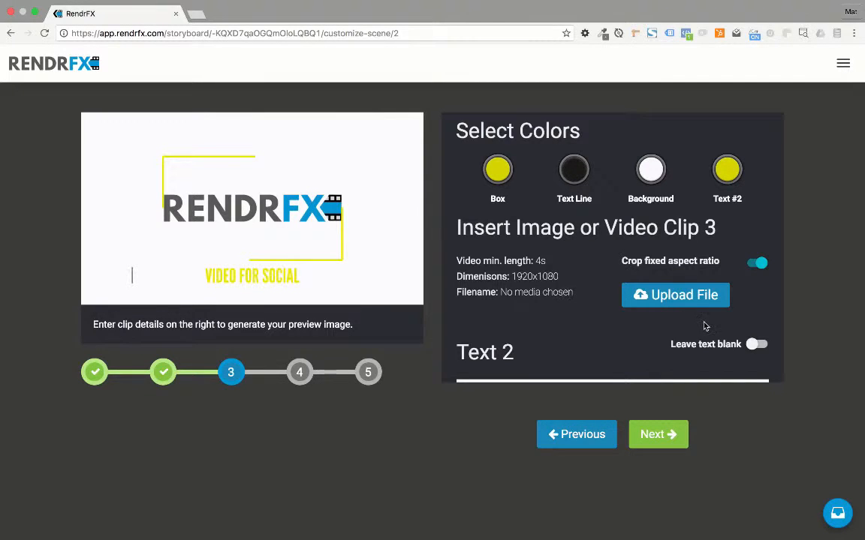
Upload rendrfx-horizonal-color.png from the computer's logo folder as the media for Clip 3.
{"action": "left_click", "coordinate": [650, 295]}
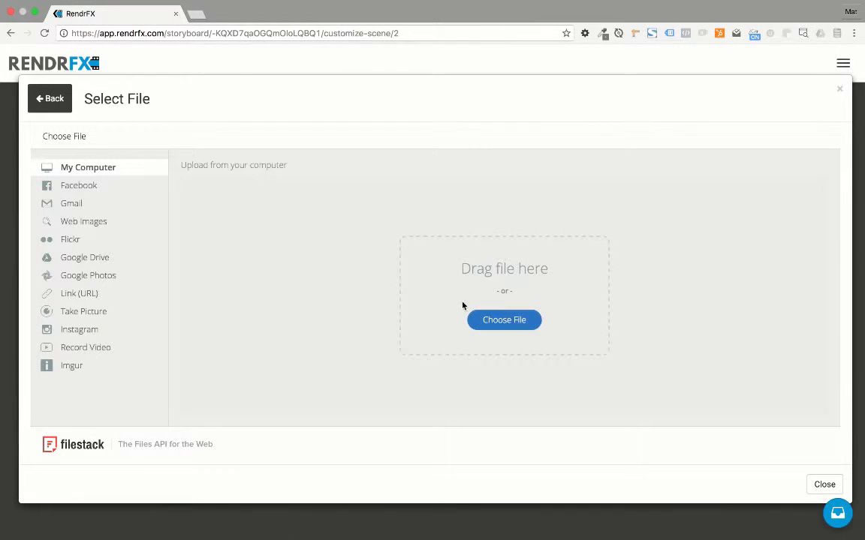
{"action": "left_click", "coordinate": [506, 323]}
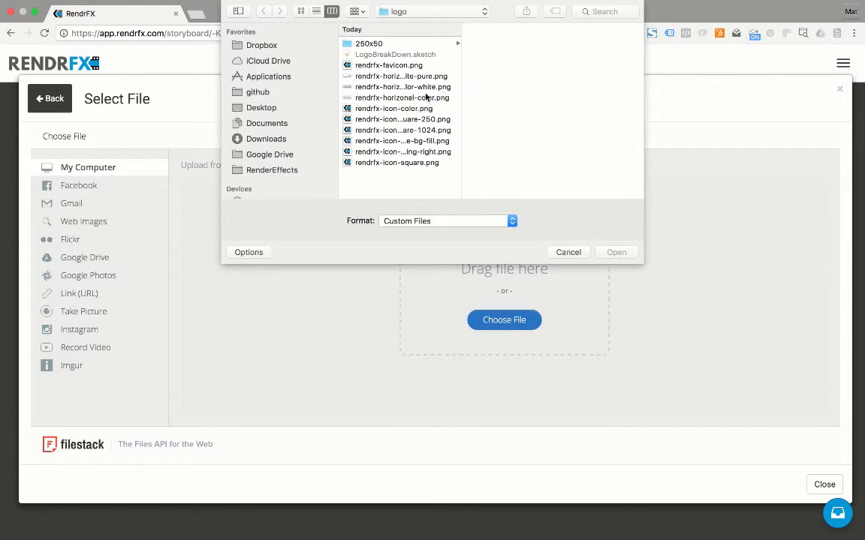
{"action": "left_click", "coordinate": [425, 97]}
{"action": "key", "text": "Down"}
{"action": "key", "text": "Down"}
{"action": "key", "text": "Down"}
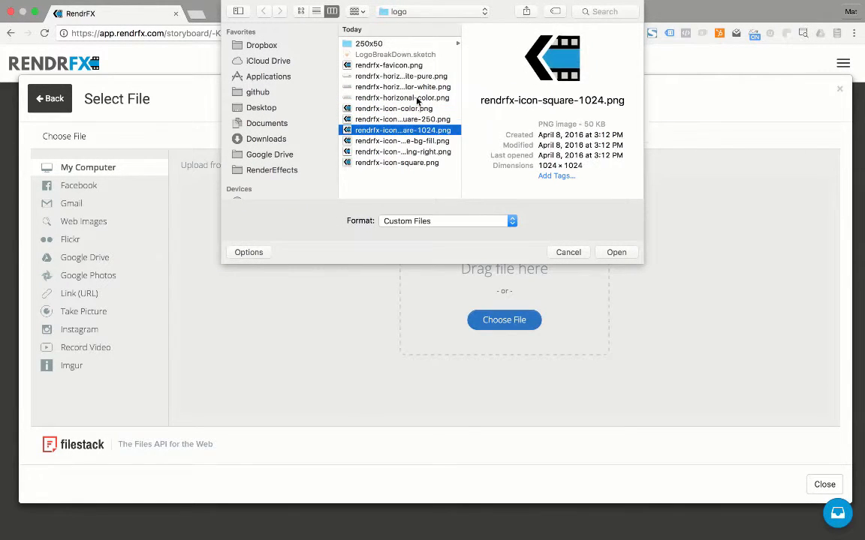
{"action": "key", "text": "Down"}
{"action": "key", "text": "Down"}
{"action": "key", "text": "Down"}
{"action": "key", "text": "Up"}
{"action": "key", "text": "Up"}
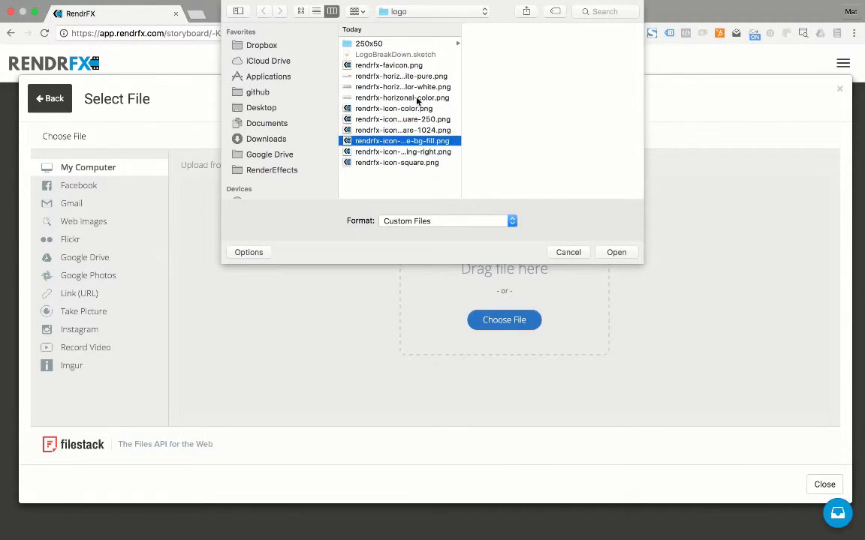
{"action": "key", "text": "Up"}
{"action": "key", "text": "Up"}
{"action": "key", "text": "Up"}
{"action": "key", "text": "Up"}
{"action": "key", "text": "Up"}
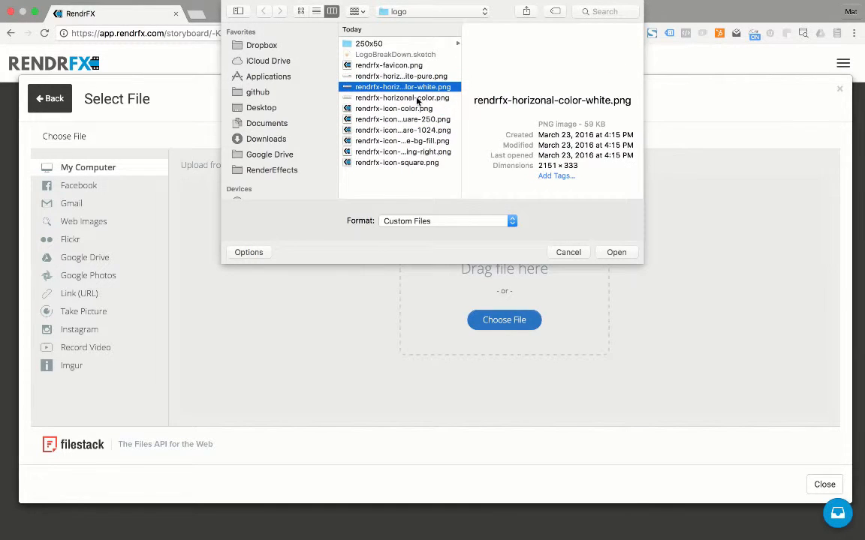
{"action": "key", "text": "Down"}
{"action": "key", "text": "Return"}
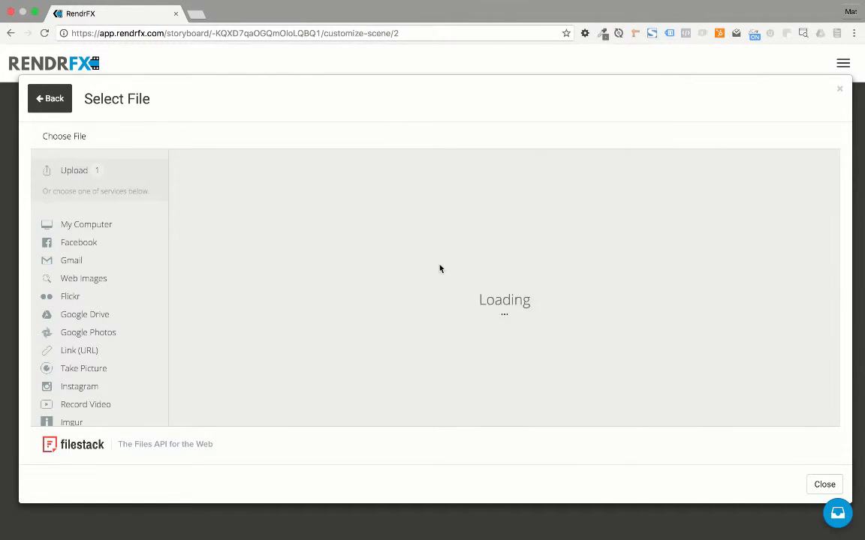
{"action": "left_click", "coordinate": [743, 447]}
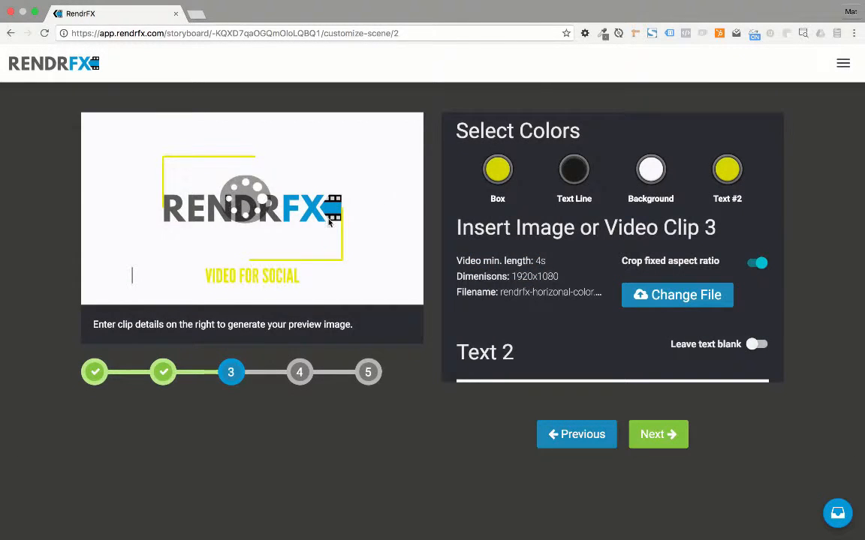
Enter "Thanks for watching :)" as Text 2.
{"action": "scroll", "coordinate": [494, 292], "scroll_direction": "down", "scroll_amount": 2}
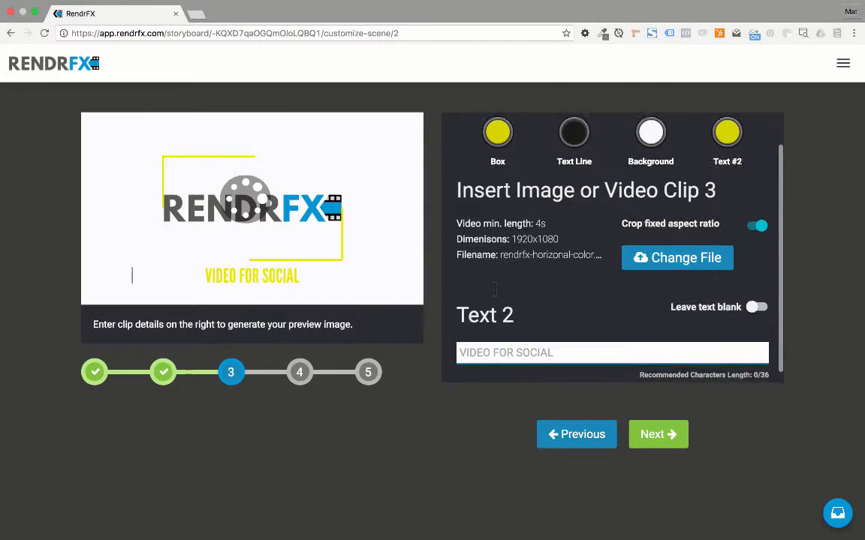
{"action": "left_click", "coordinate": [507, 344]}
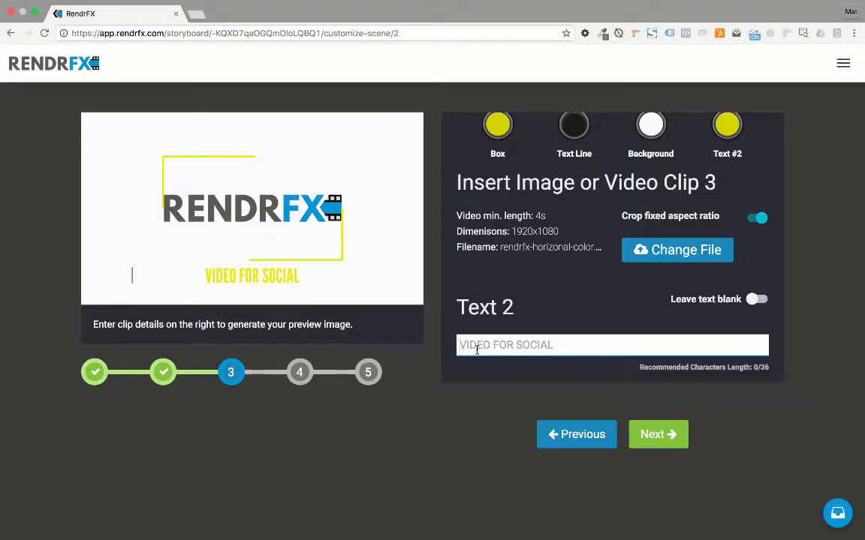
{"action": "type", "text": "Thanks for watching :)"}
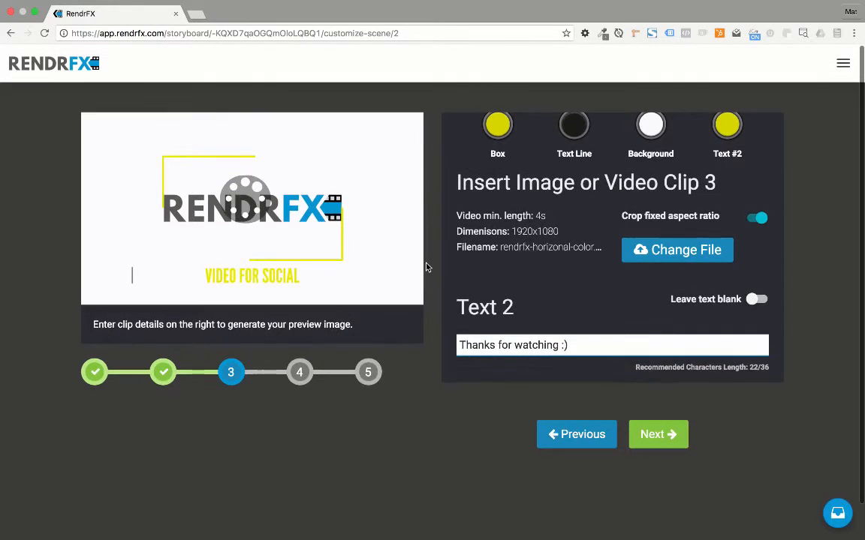
Set this scene's Text Line color to the blue #3772a9 and continue to the soundtrack stage.
{"action": "scroll", "coordinate": [427, 263], "scroll_direction": "up", "scroll_amount": 2}
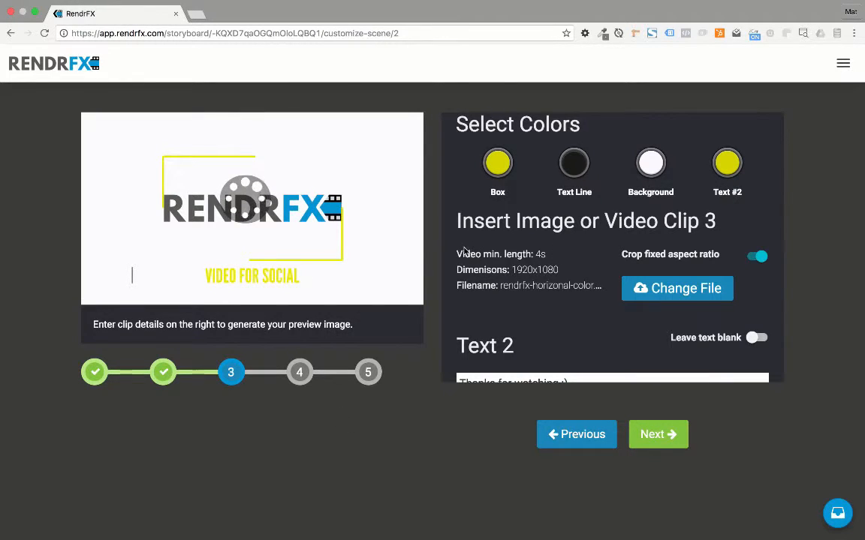
{"action": "scroll", "coordinate": [463, 250], "scroll_direction": "down", "scroll_amount": 1}
{"action": "scroll", "coordinate": [463, 251], "scroll_direction": "up", "scroll_amount": 2}
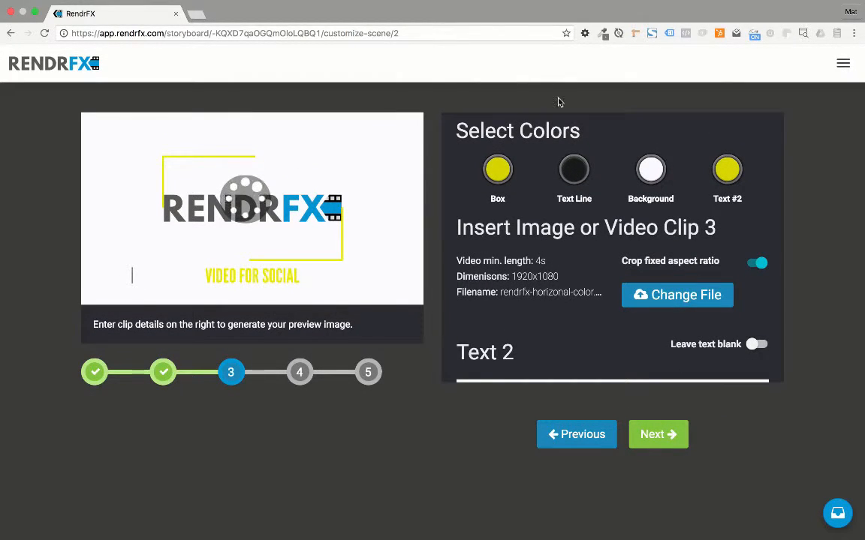
{"action": "left_click", "coordinate": [571, 182]}
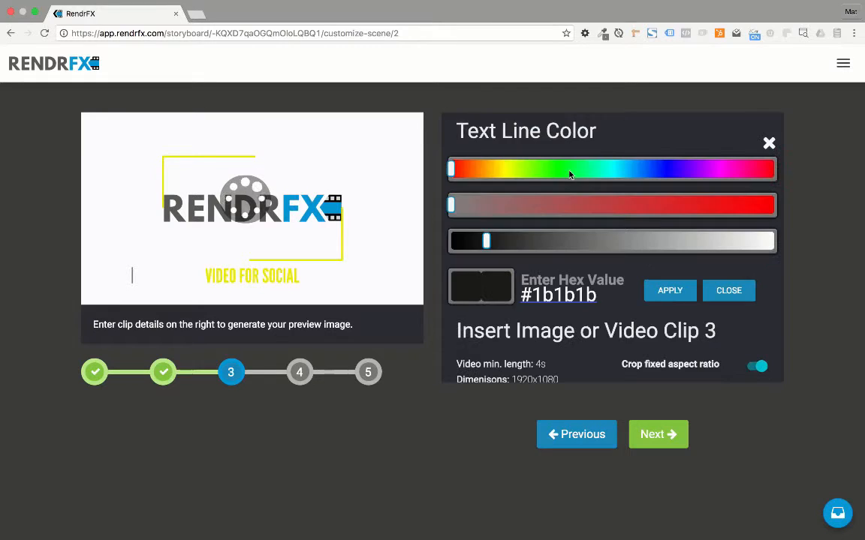
{"action": "left_click", "coordinate": [638, 167]}
{"action": "left_click", "coordinate": [614, 201]}
{"action": "left_click_drag", "start_coordinate": [485, 240], "coordinate": [593, 248]}
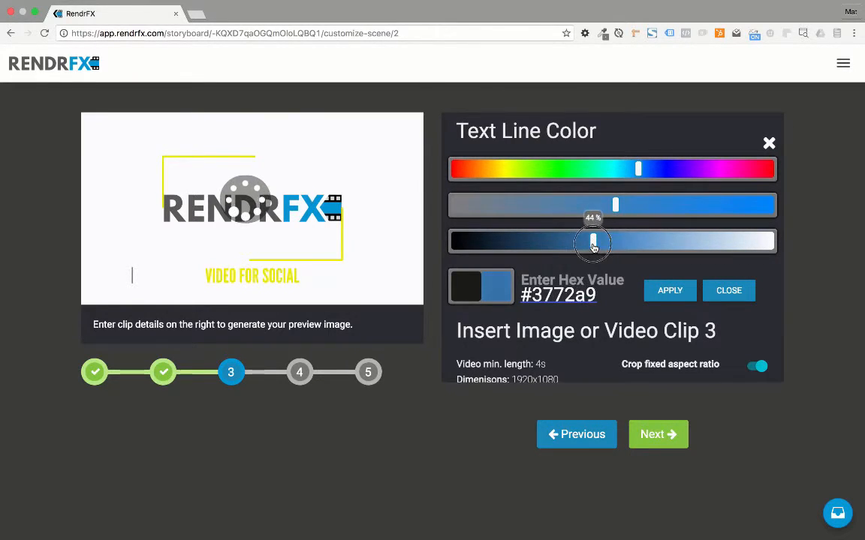
{"action": "left_click", "coordinate": [670, 290]}
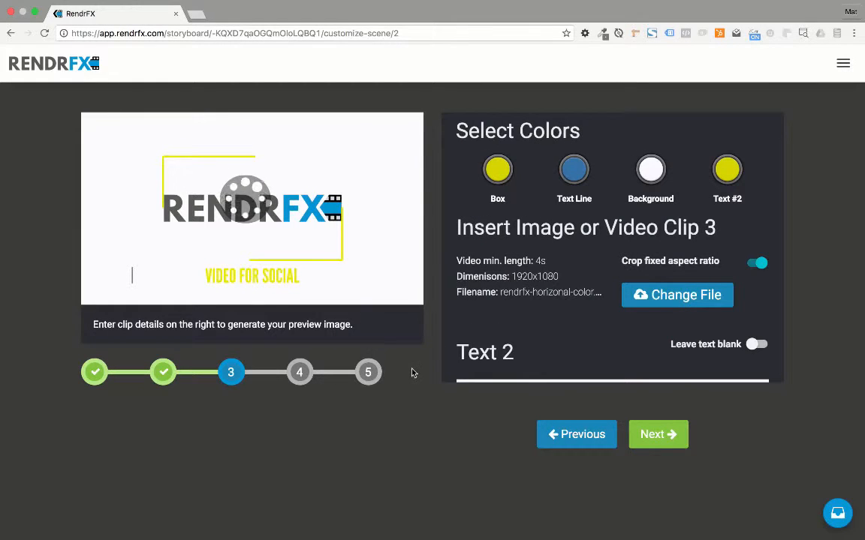
{"action": "scroll", "coordinate": [530, 318], "scroll_direction": "down", "scroll_amount": 3}
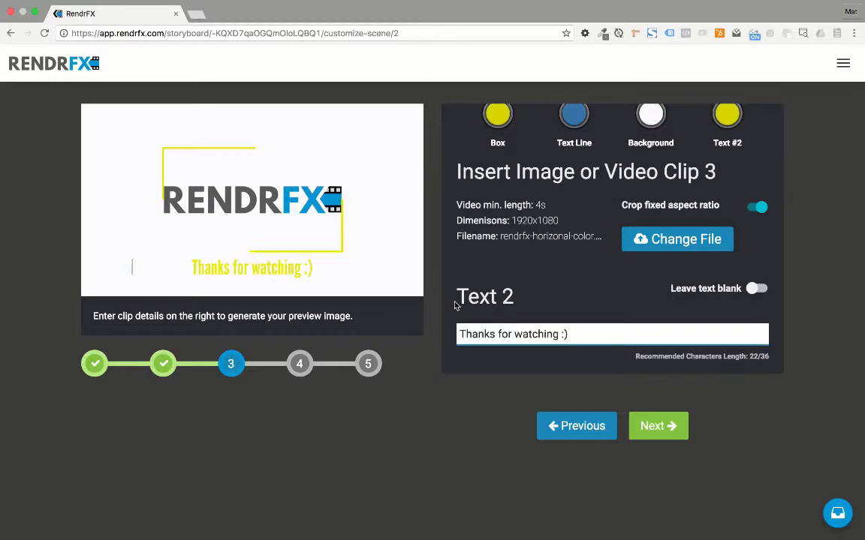
{"action": "left_click", "coordinate": [660, 426]}
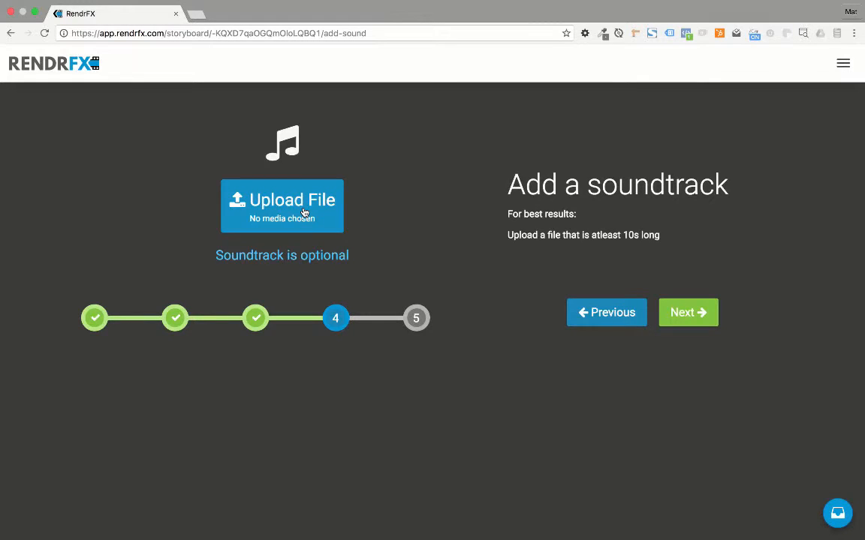
Go back through the logo and banner scenes to review their preview images, and return to the soundtrack stage.
{"action": "left_click", "coordinate": [612, 324]}
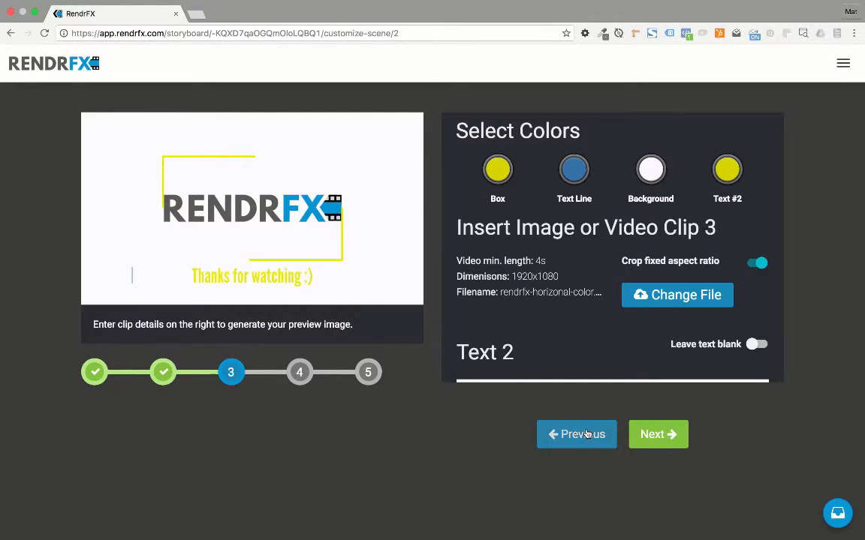
{"action": "left_click", "coordinate": [660, 438]}
{"action": "left_click", "coordinate": [584, 323]}
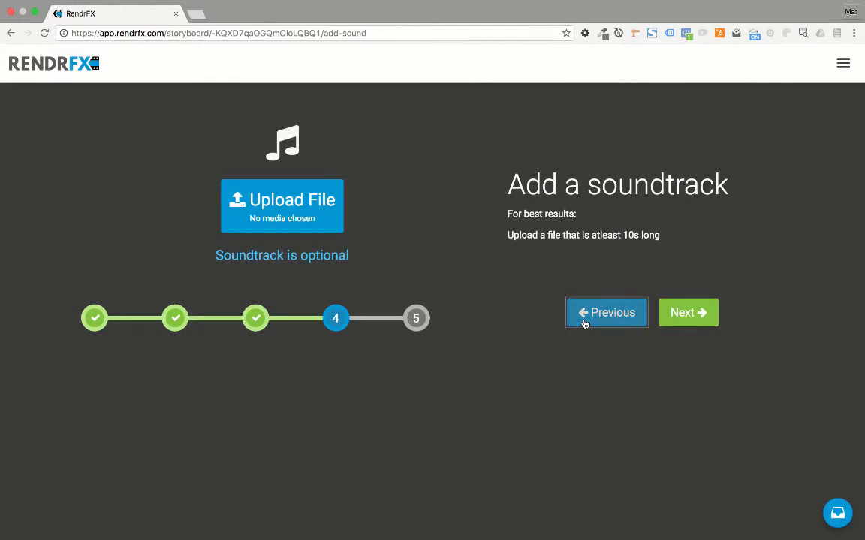
{"action": "left_click", "coordinate": [587, 440]}
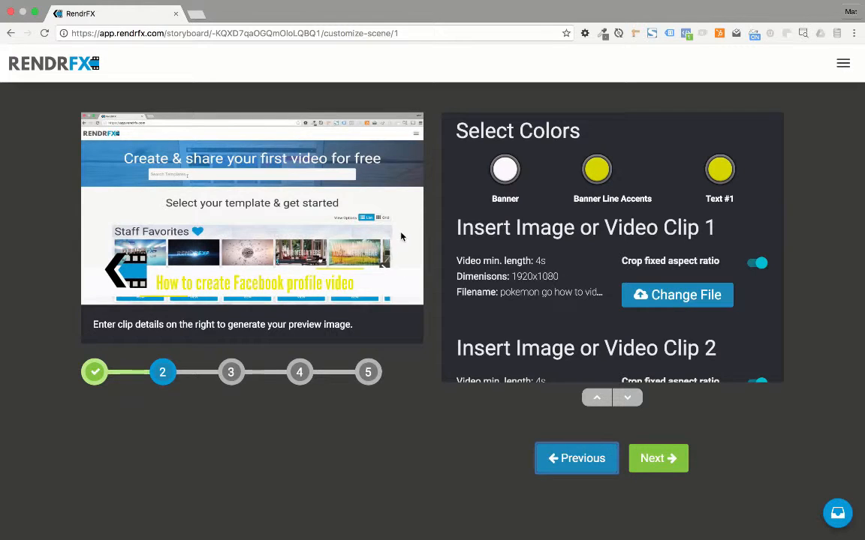
{"action": "left_click", "coordinate": [656, 458]}
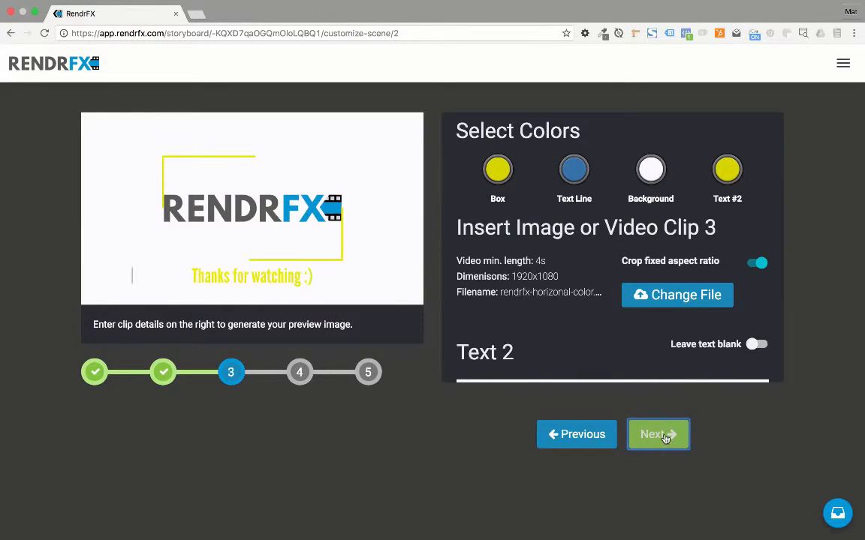
{"action": "left_click", "coordinate": [665, 439]}
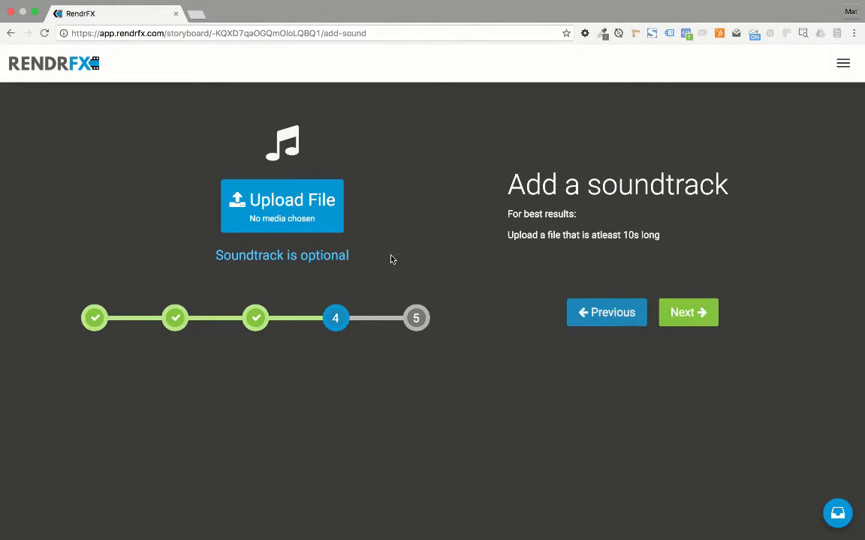
Skip the optional soundtrack and continue to the preview video stage.
{"action": "left_click", "coordinate": [687, 314]}
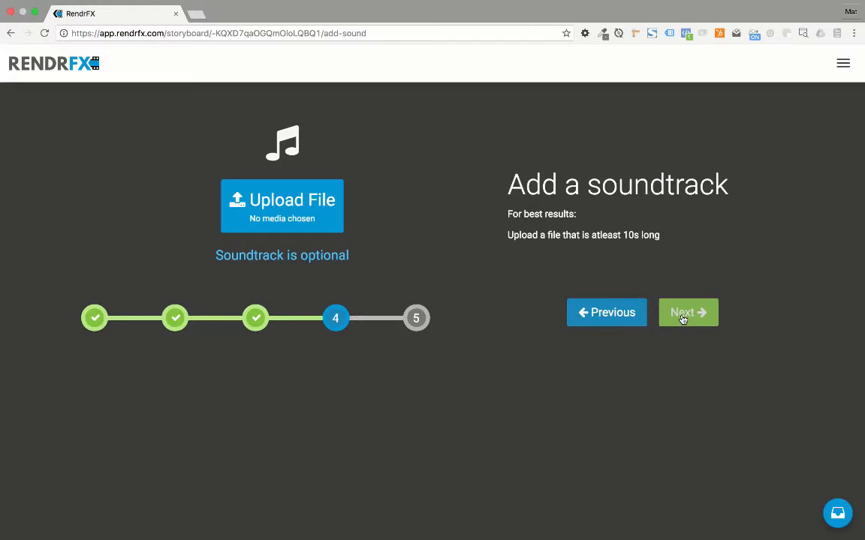
{"action": "left_click", "coordinate": [682, 317]}
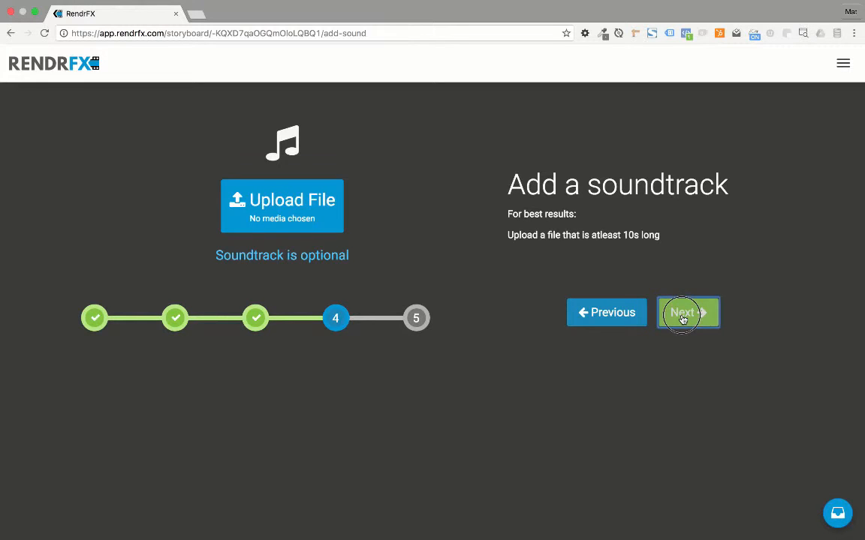
{"action": "left_click", "coordinate": [663, 269]}
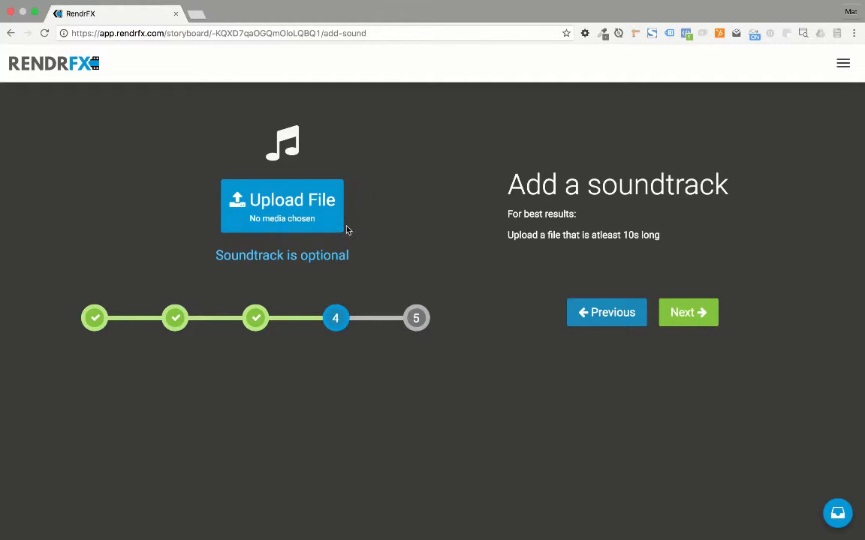
{"action": "left_click", "coordinate": [687, 312]}
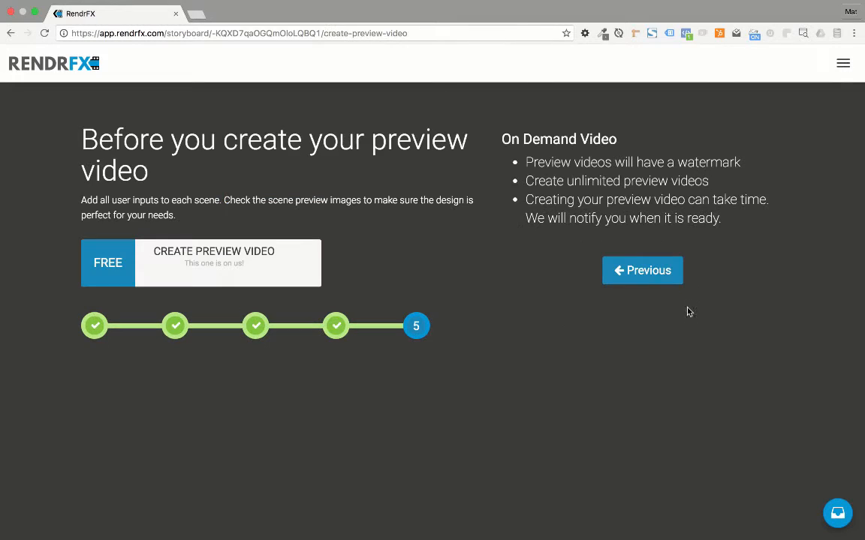
Create the free preview video and use one Queue Boost to send it to the front of the queue.
{"action": "left_click", "coordinate": [230, 278]}
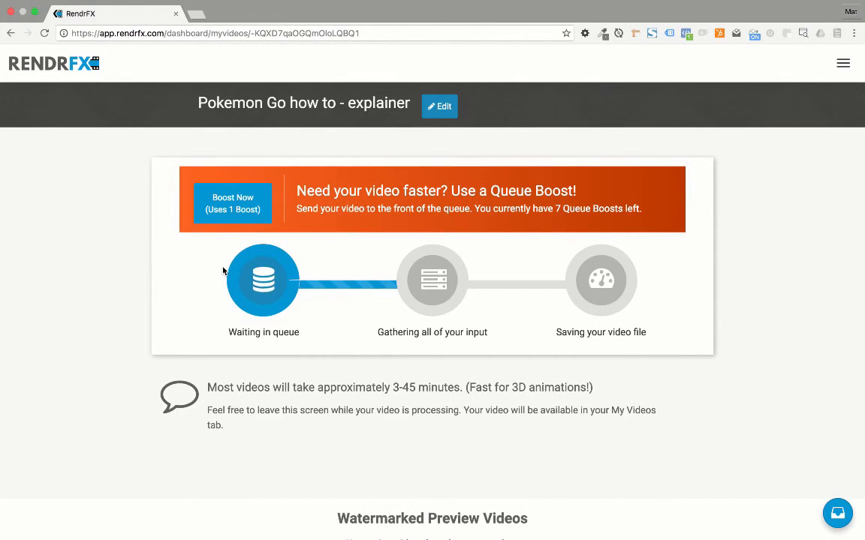
{"action": "left_click", "coordinate": [233, 204]}
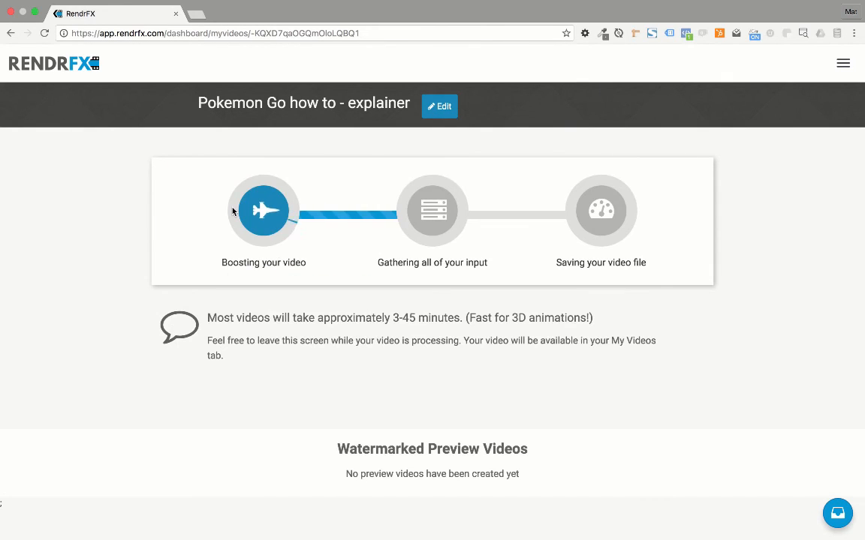